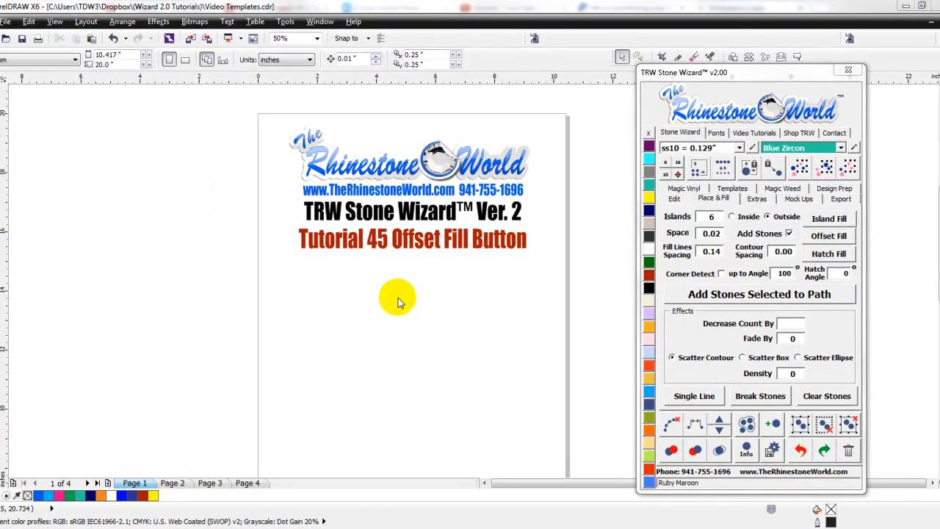
left_click(401, 297)
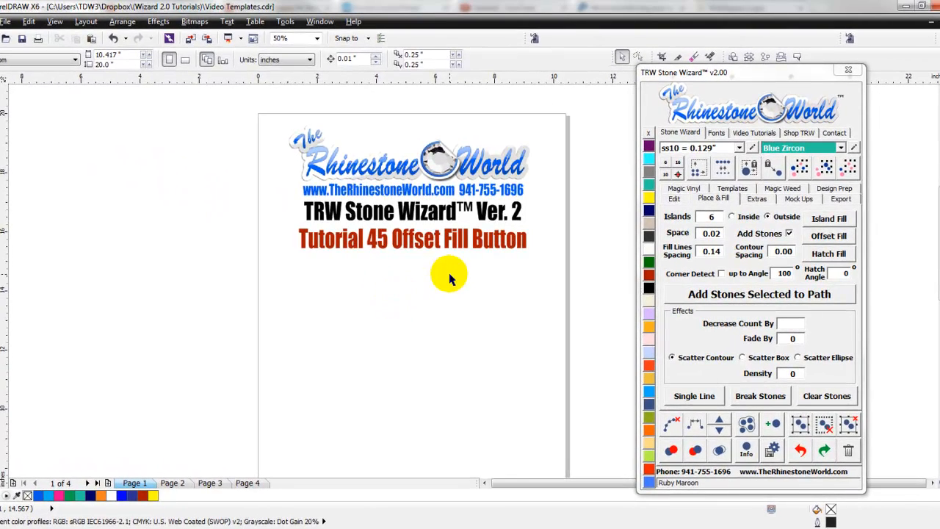
scroll(472, 230, "up", 2)
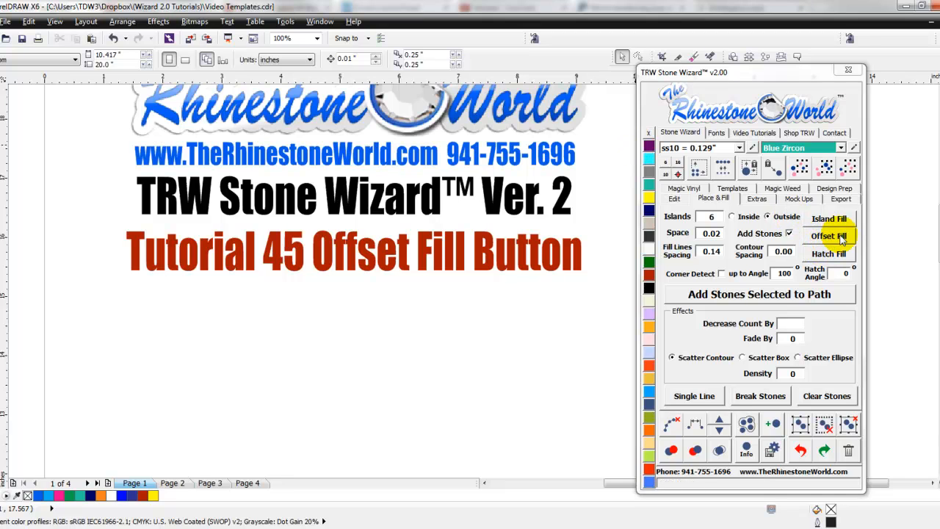
scroll(398, 331, "down", 2)
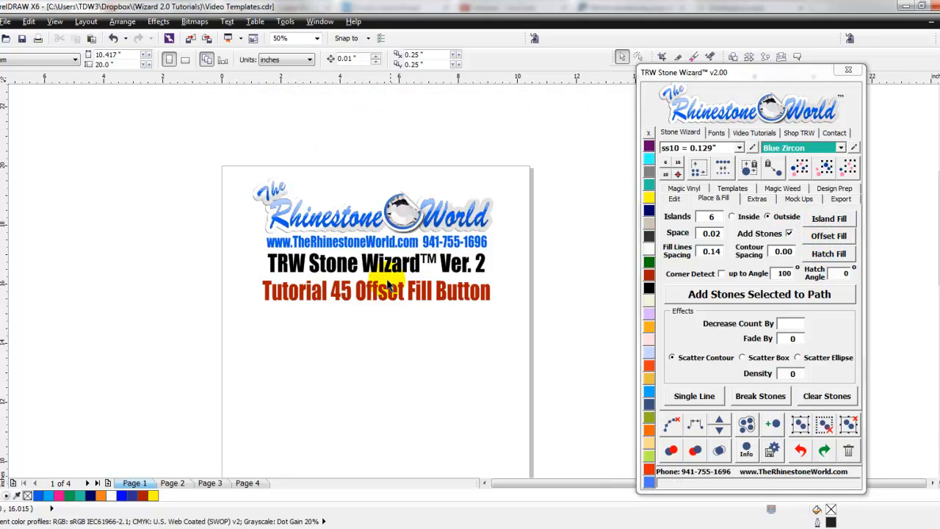
scroll(372, 318, "up", 2)
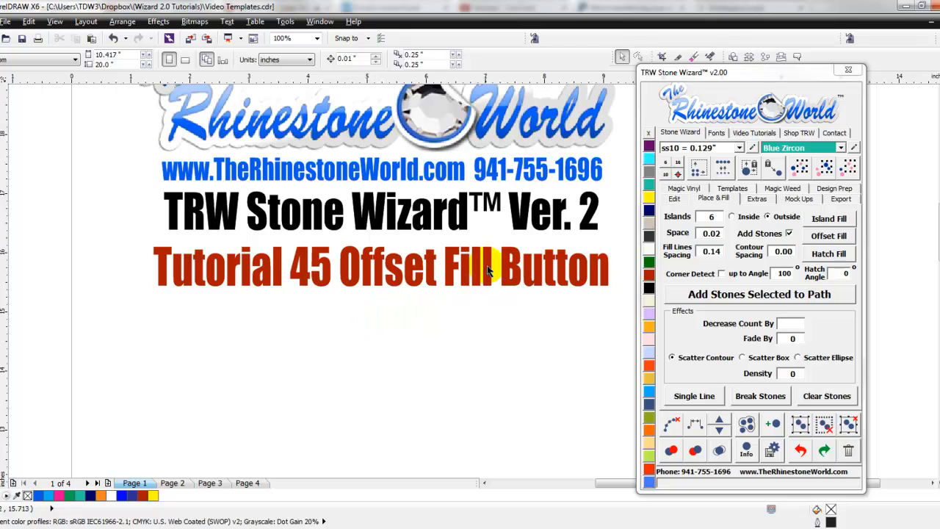
scroll(396, 297, "down", 1)
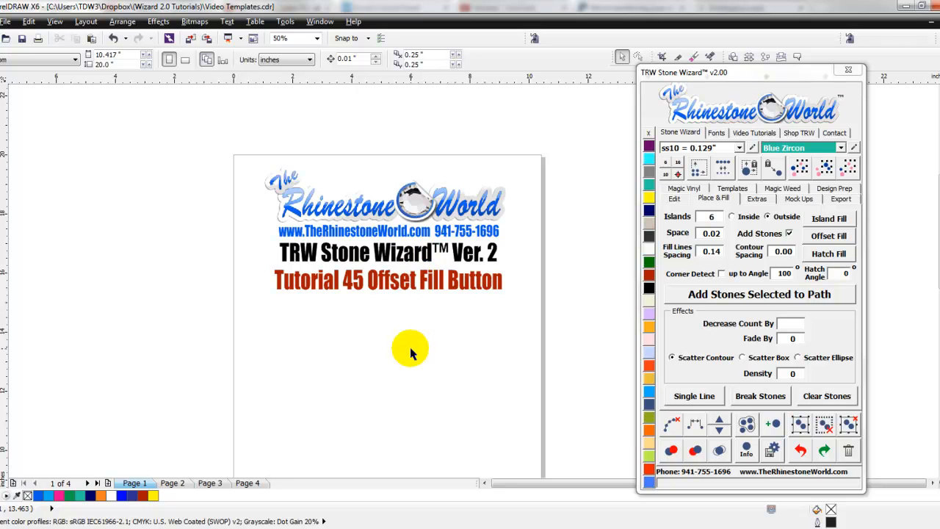
- Draw an open C-shaped B-spline curve, about 2.3 by 2.8 inches, below the tutorial title on the page
scroll(411, 358, "up", 2)
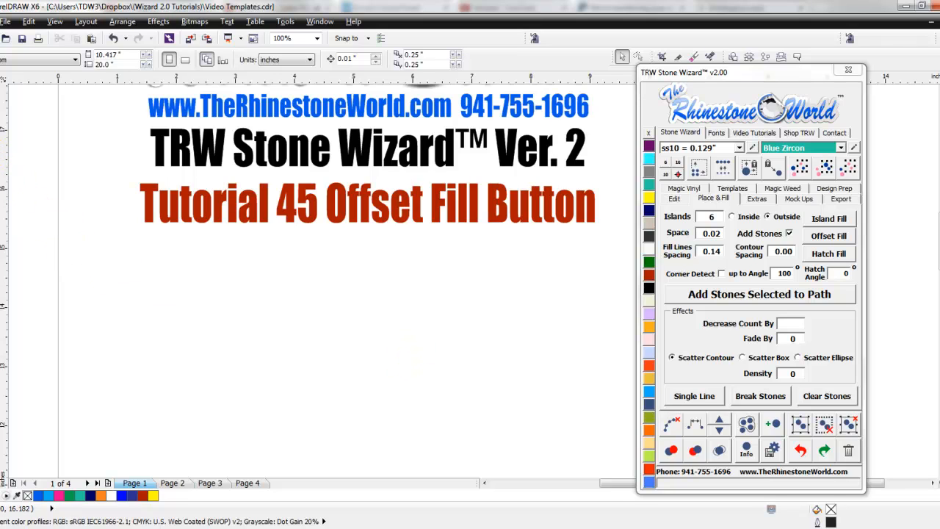
left_click(2, 151)
left_click(29, 223)
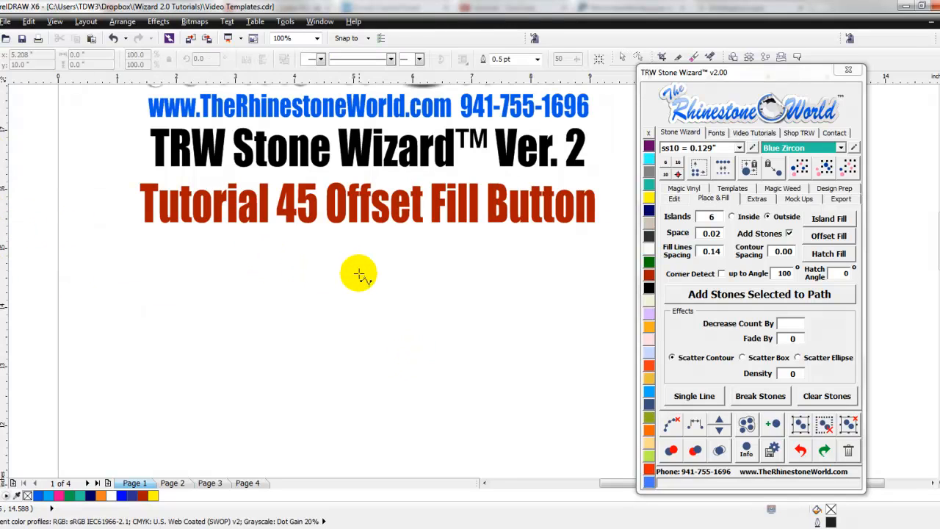
left_click(393, 279)
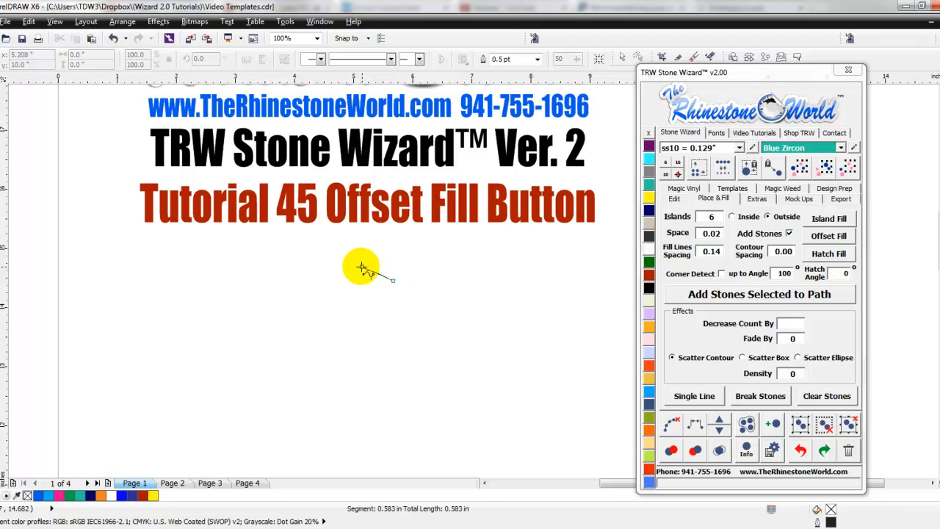
left_click(290, 295)
left_click(334, 442)
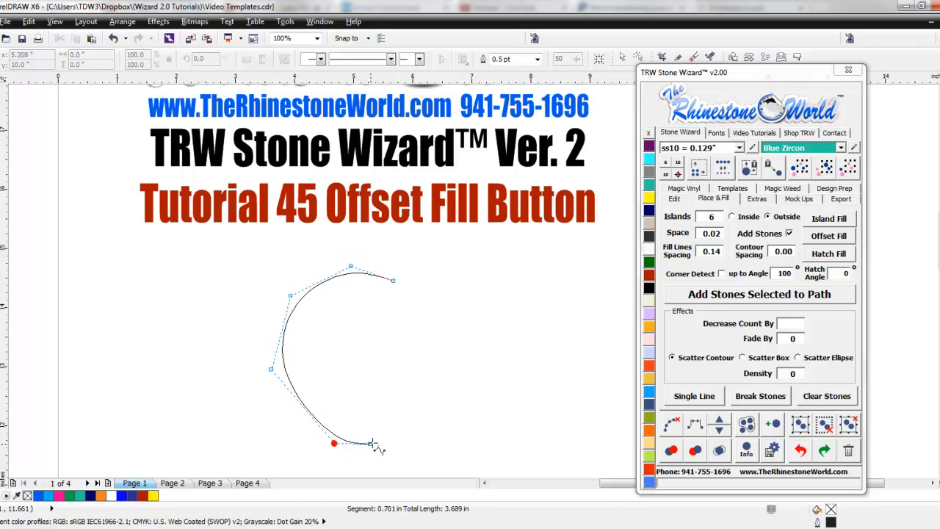
double_click(419, 416)
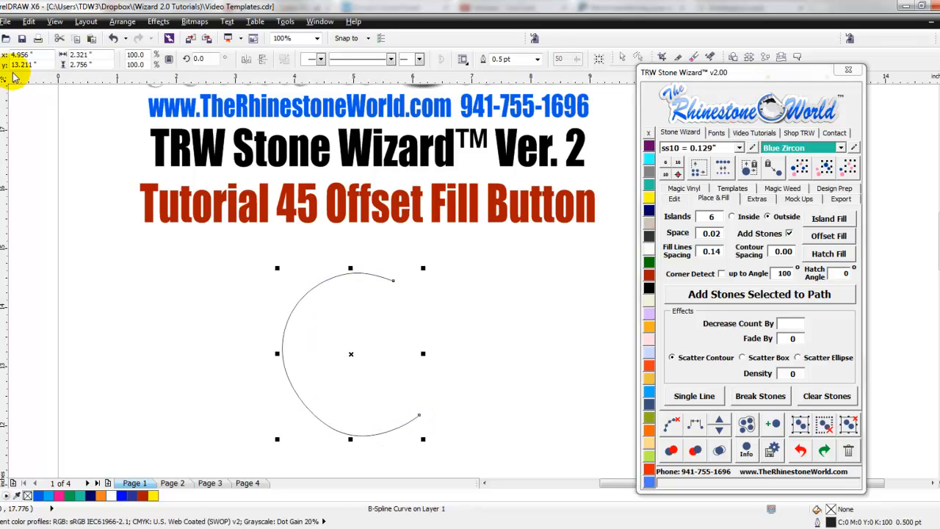
- Move the C-shaped curve to about x 3.8, y 13 inches and place a copy of it to its right
left_click_drag(382, 276, 320, 271)
scroll(339, 282, "down", 1)
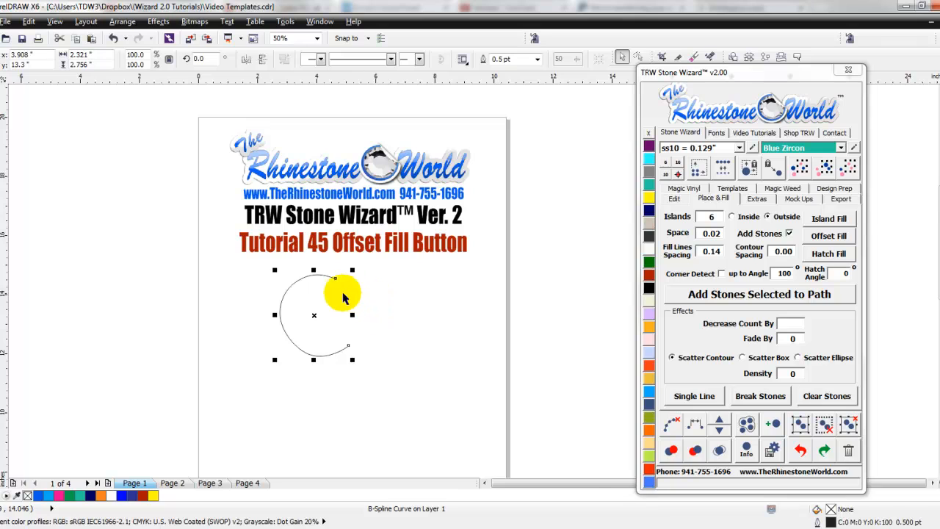
scroll(342, 293, "up", 1)
left_click_drag(315, 260, 586, 283)
- Add ss10 Blue Zircon stones with 0.02 spacing along the original C-shaped curve
left_click(316, 286)
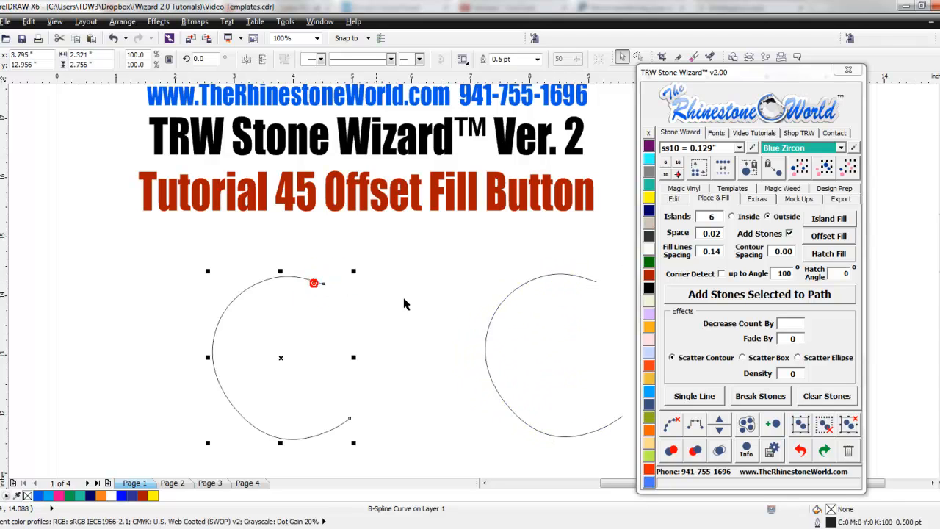
left_click(702, 301)
left_click(703, 295)
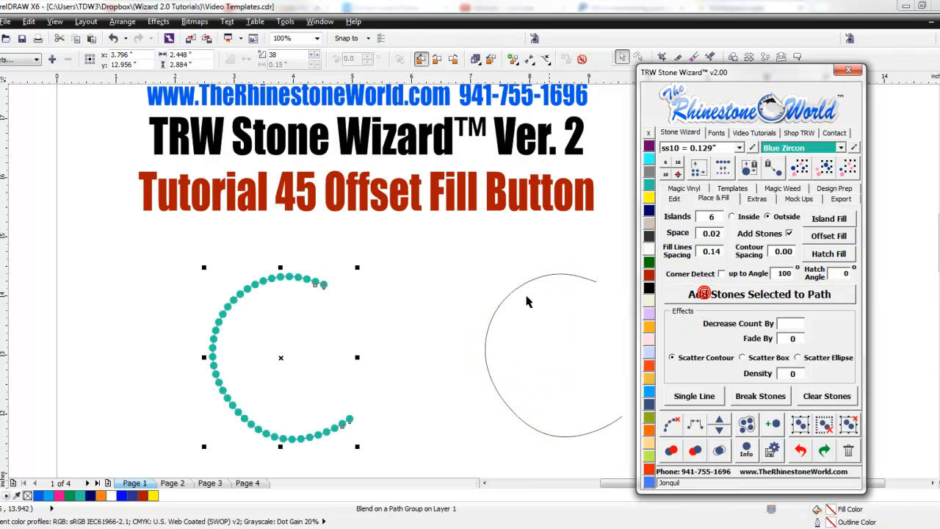
left_click(441, 301)
- Try to thicken the stone line by placing three shifted duplicates of the stoned curve side by side toward its open side
scroll(209, 391, "up", 1)
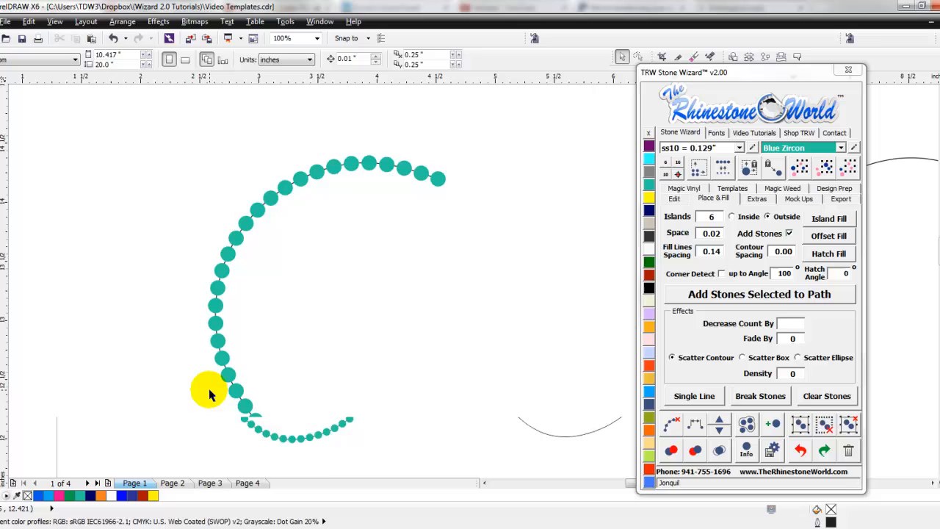
left_click_drag(223, 350, 274, 357)
right_click(239, 351)
right_click(256, 356)
right_click(274, 357)
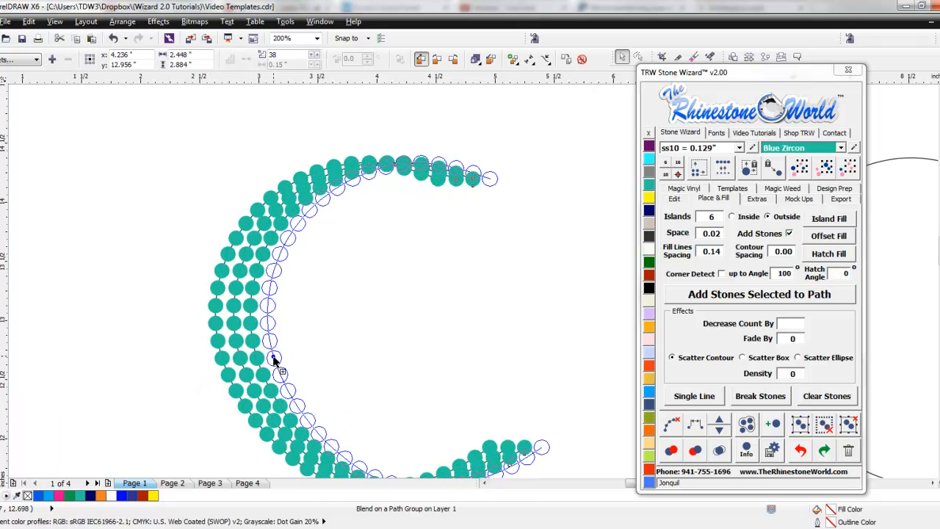
scroll(318, 352, "down", 2)
scroll(336, 365, "up", 2)
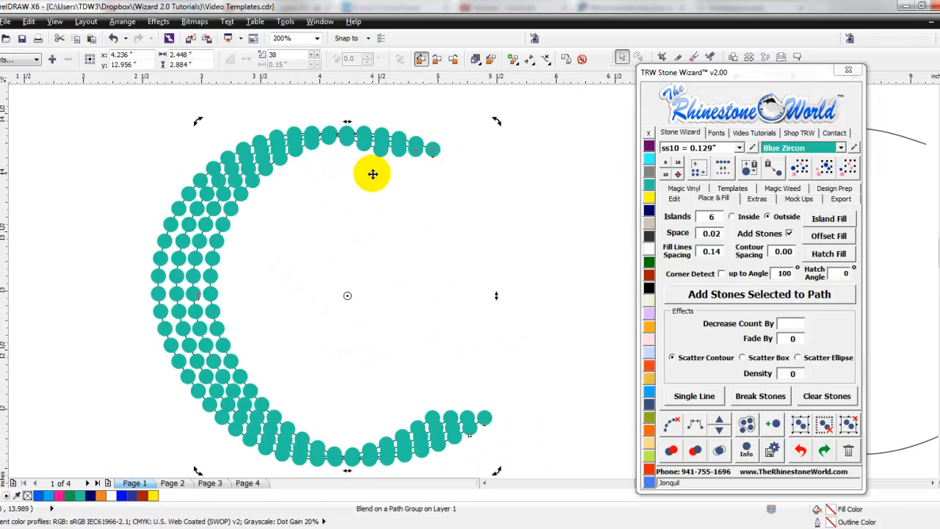
scroll(373, 173, "down", 1)
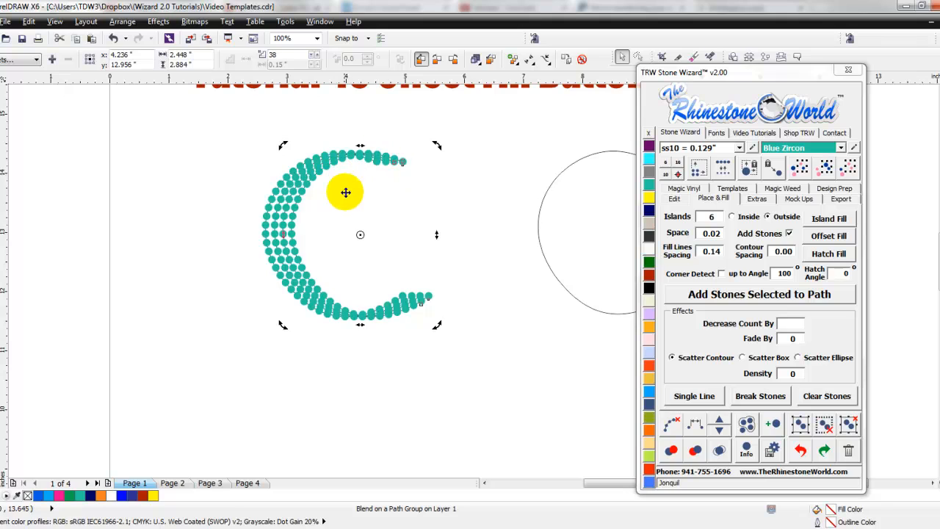
- Undo the shifted duplicates of the stoned curve
left_click(799, 451)
left_click(799, 451)
left_click(799, 451)
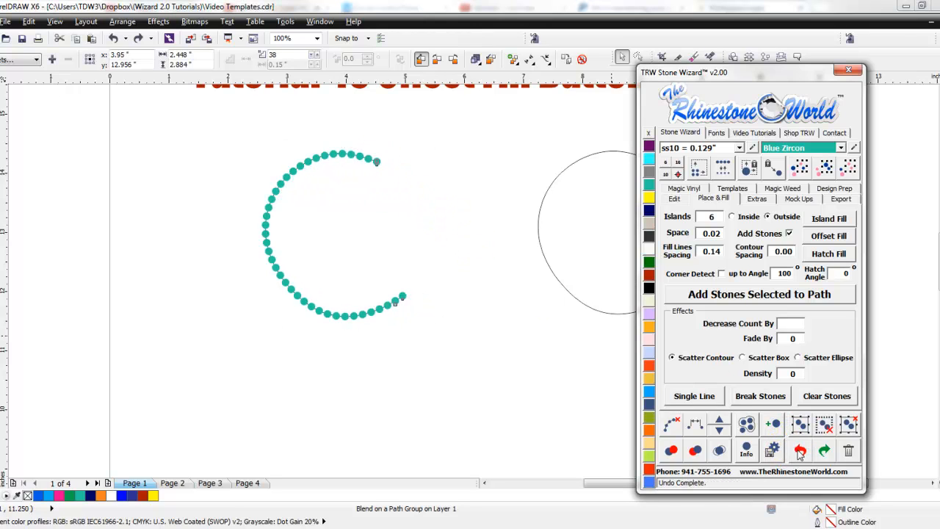
left_click(438, 363)
- Try copying the whole stoned curve to its right with Copy Selected at .02 spacing, and undo the copy
left_click_drag(426, 132, 238, 345)
left_click(674, 200)
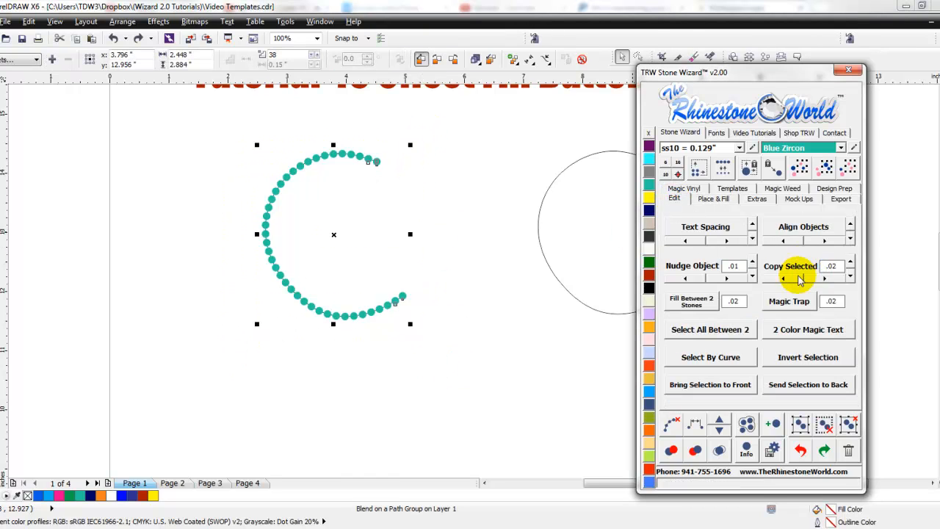
left_click(825, 279)
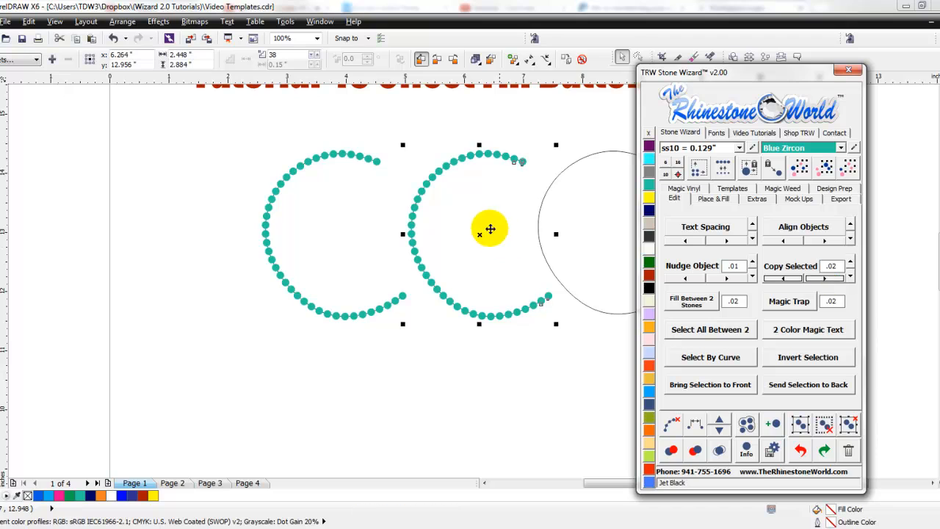
left_click(801, 449)
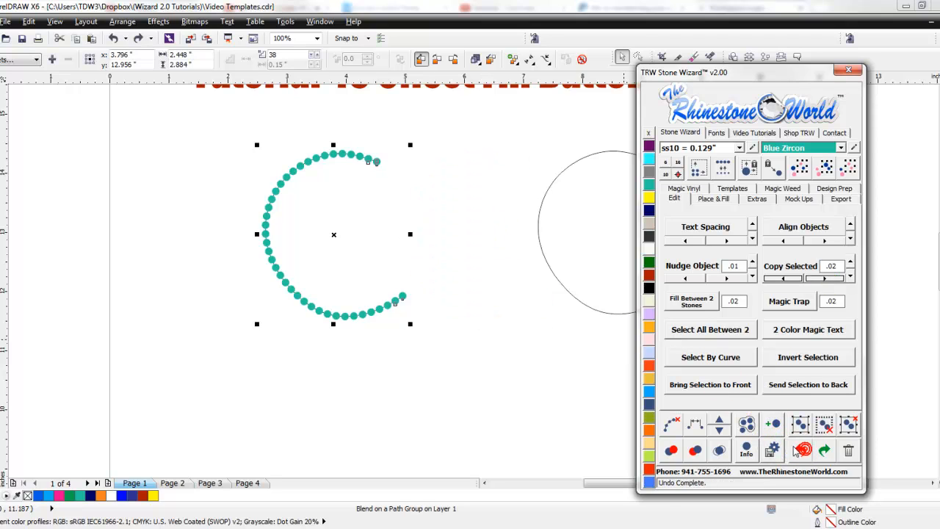
left_click(488, 332)
scroll(304, 180, "up", 1)
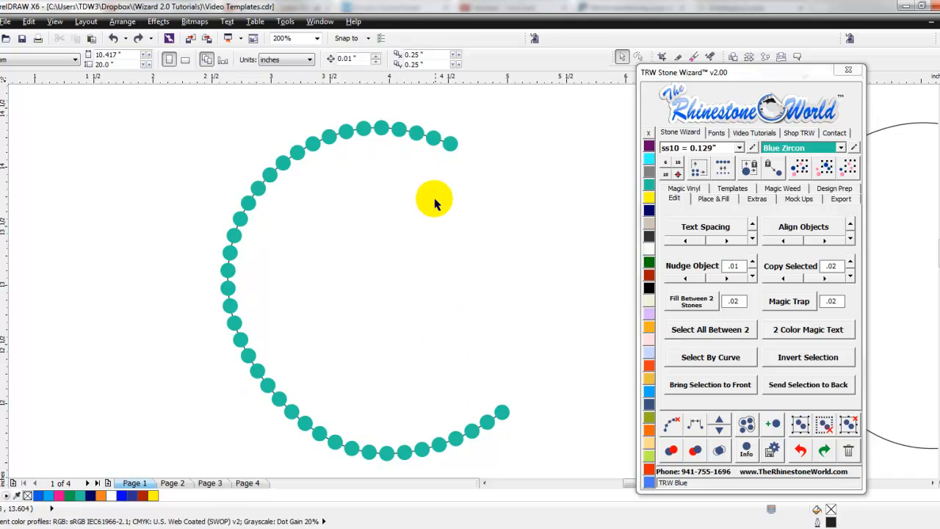
left_click(409, 327)
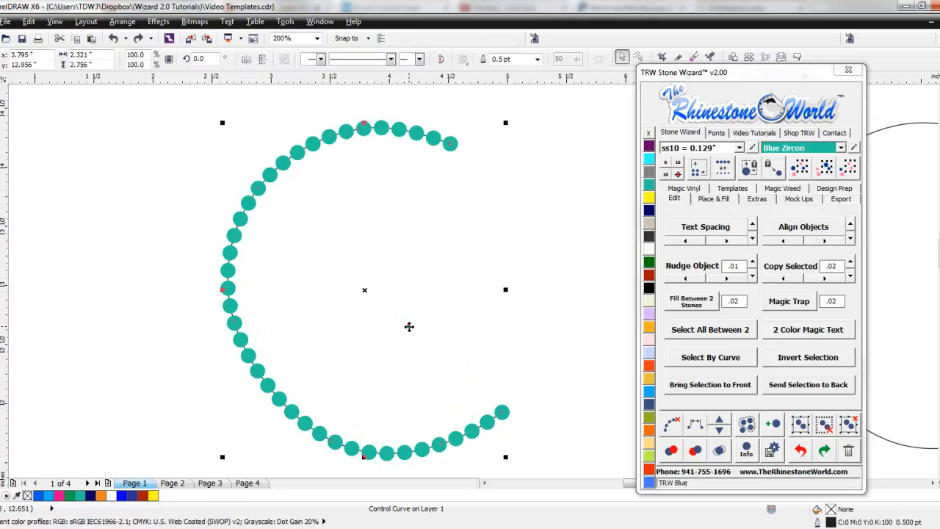
left_click(532, 331)
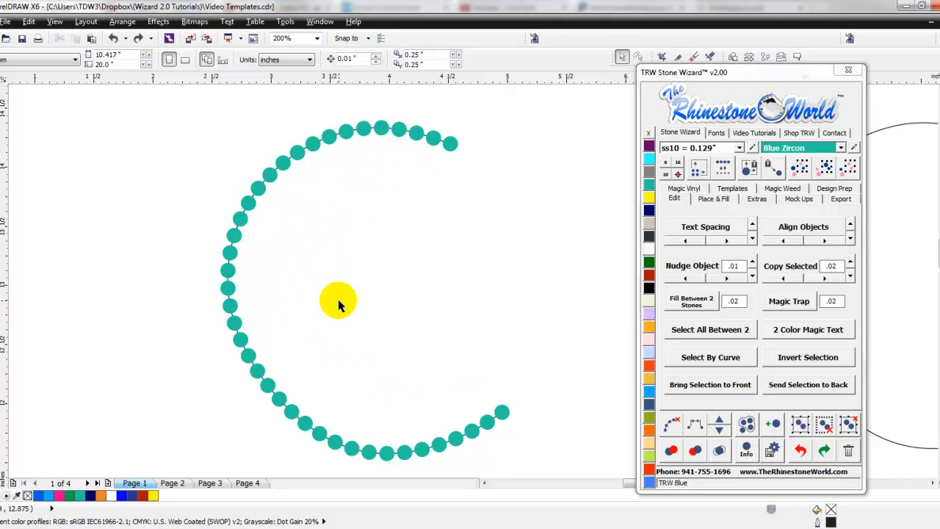
- Move the plain C-shaped curve closer to the stoned one, to about x 7.34, y 12.97 inches
scroll(332, 301, "down", 1)
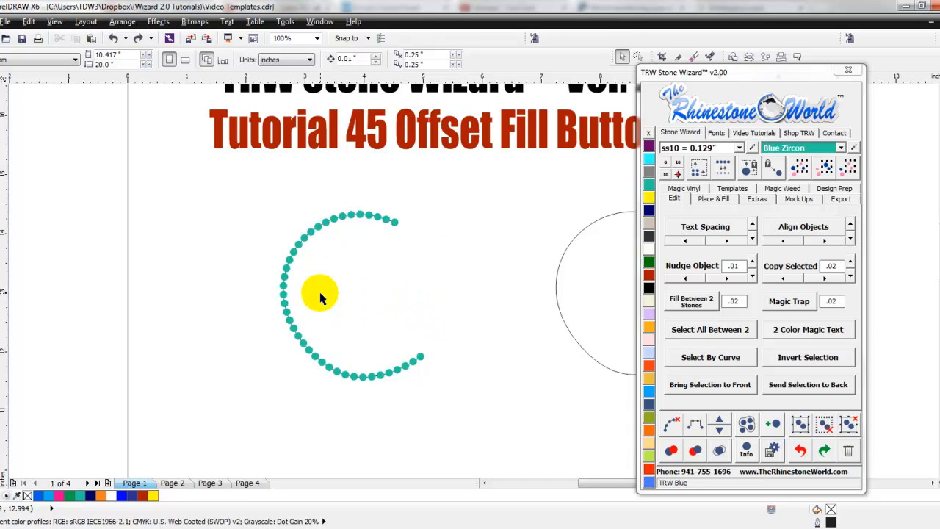
scroll(315, 294, "down", 1)
scroll(403, 297, "up", 1)
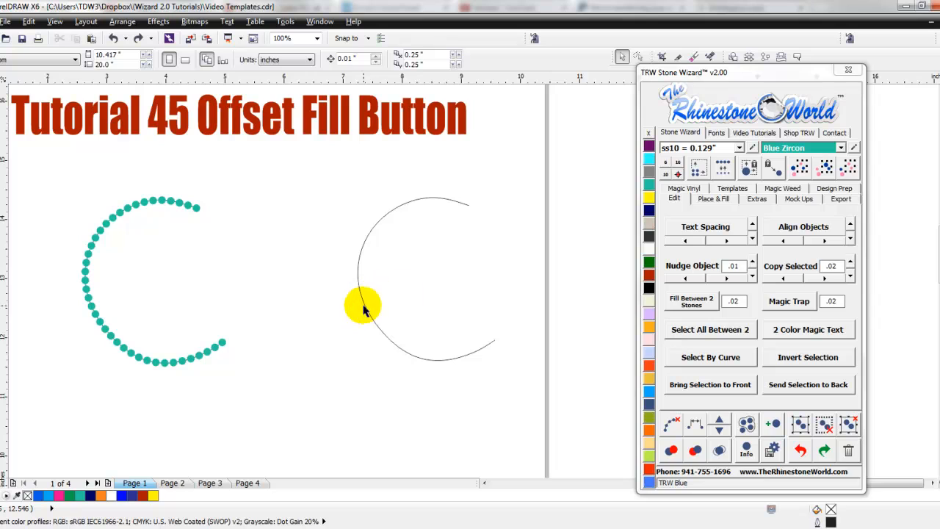
left_click_drag(374, 301, 344, 304)
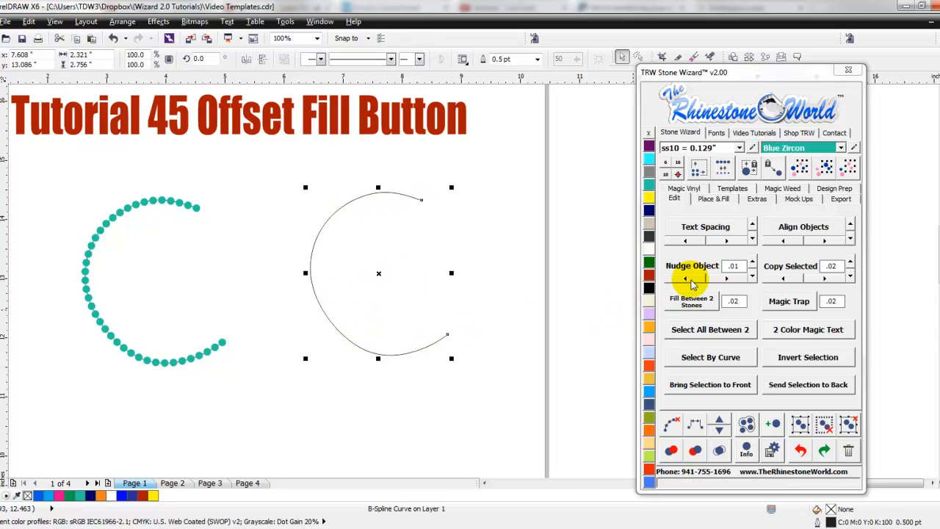
left_click(714, 198)
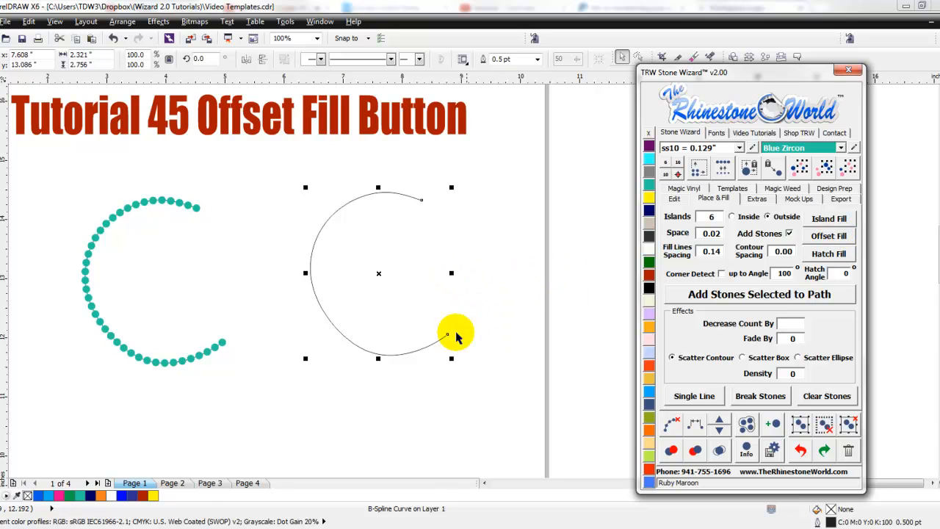
left_click_drag(434, 340, 417, 346)
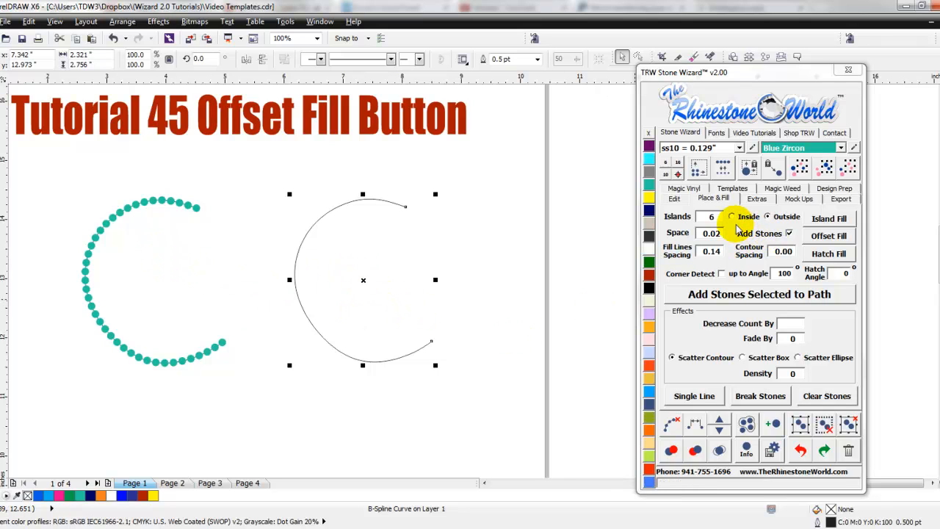
- Apply an Offset Fill with 3 islands to the inside of the plain curve, adding stones at 0.02 spacing
double_click(716, 217)
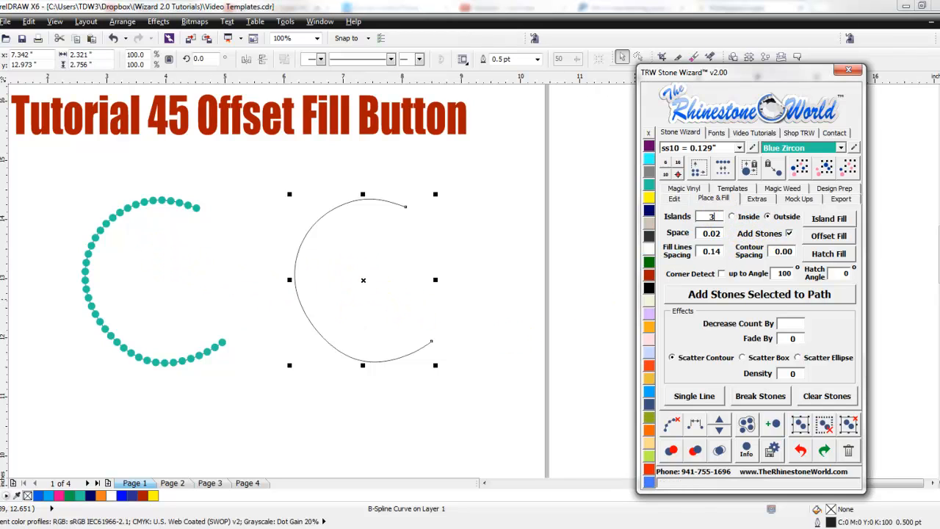
left_click(768, 217)
left_click(831, 238)
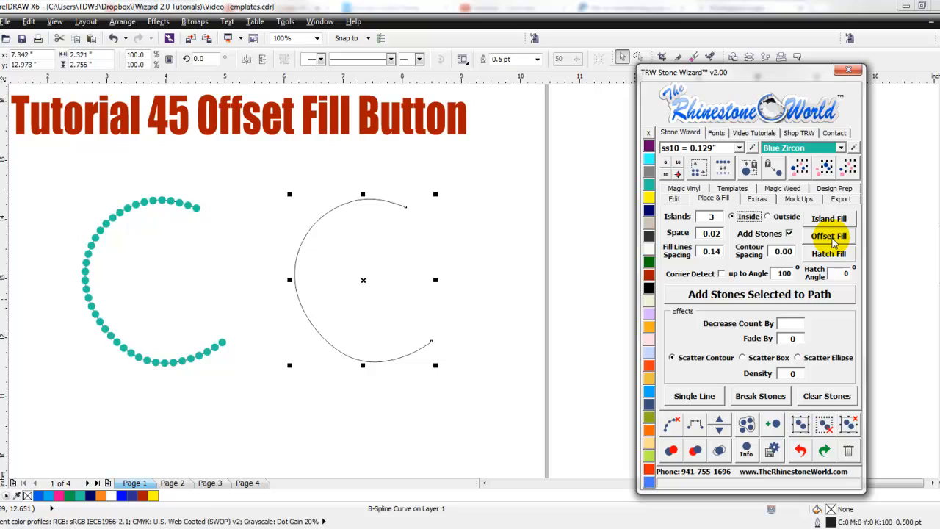
left_click(832, 239)
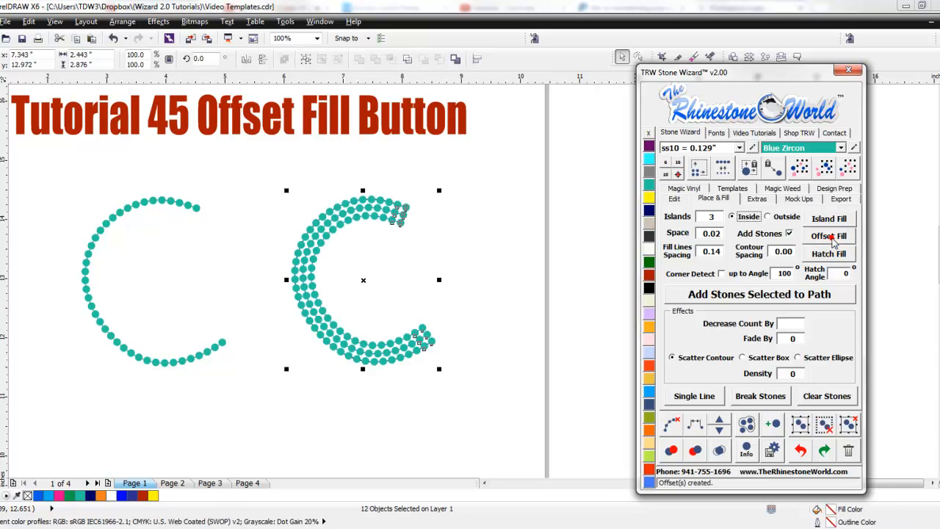
left_click(496, 305)
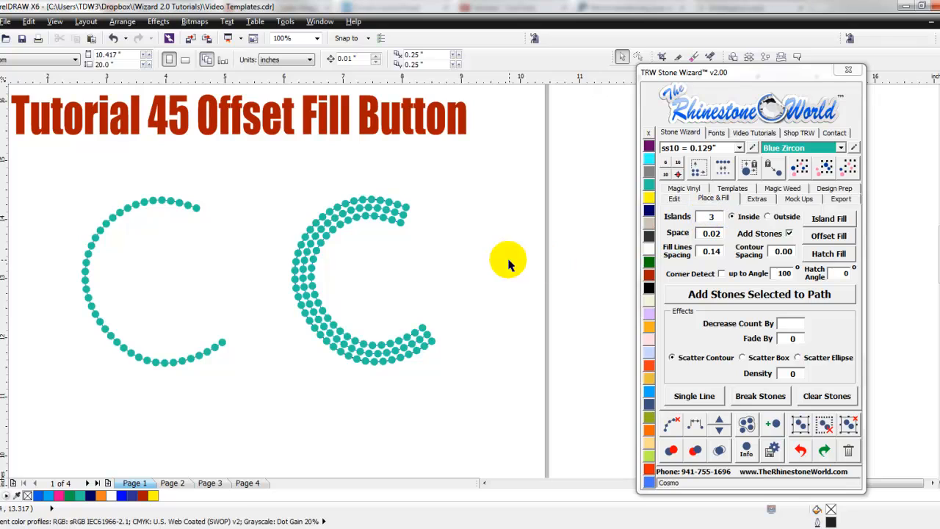
scroll(320, 274, "up", 2)
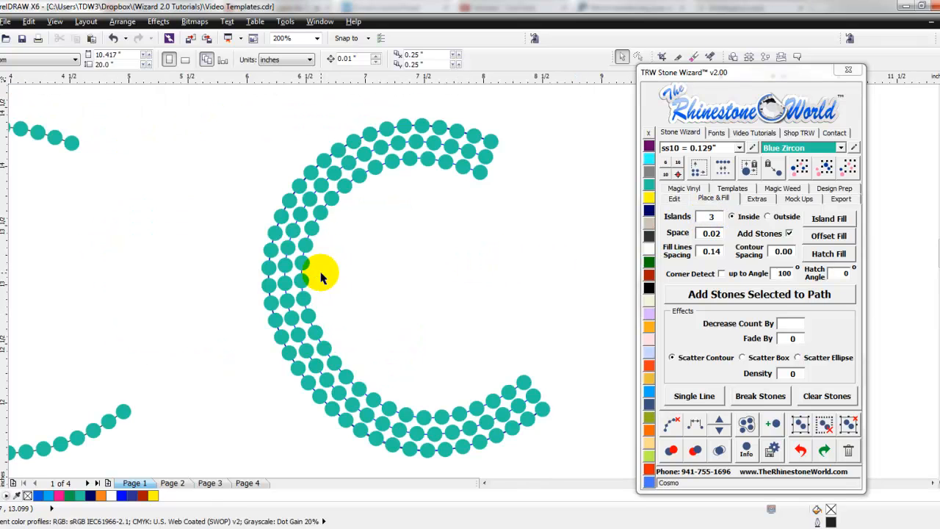
scroll(320, 273, "down", 2)
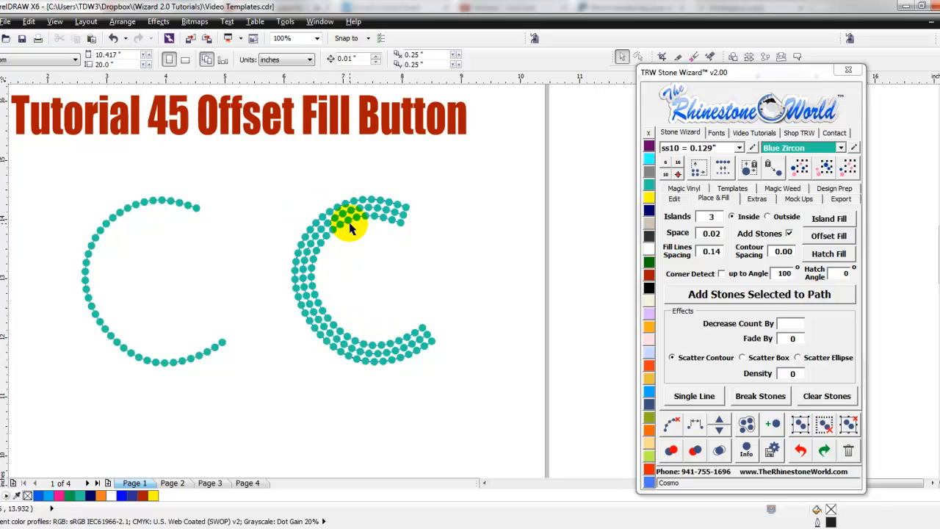
- Delete both stoned C-shaped curves from the page
scroll(351, 214, "down", 2)
left_click_drag(216, 297, 191, 331)
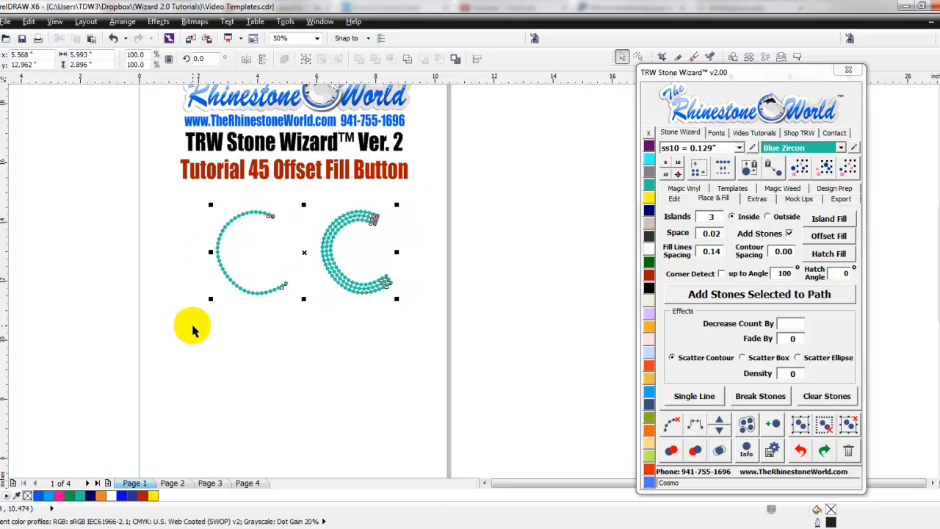
key("Delete")
- Draw an open wavy B-spline curve across the page below the tutorial title and shift it slightly down
left_click(3, 155)
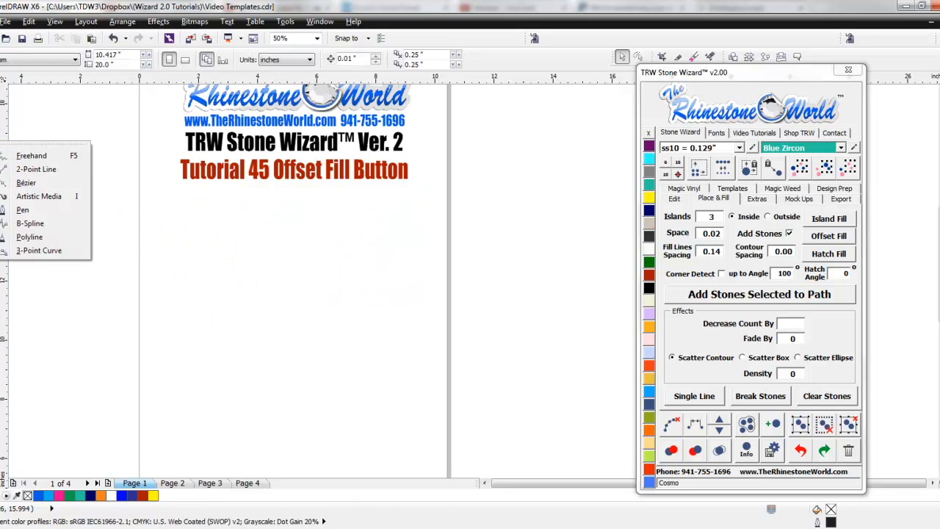
left_click(51, 228)
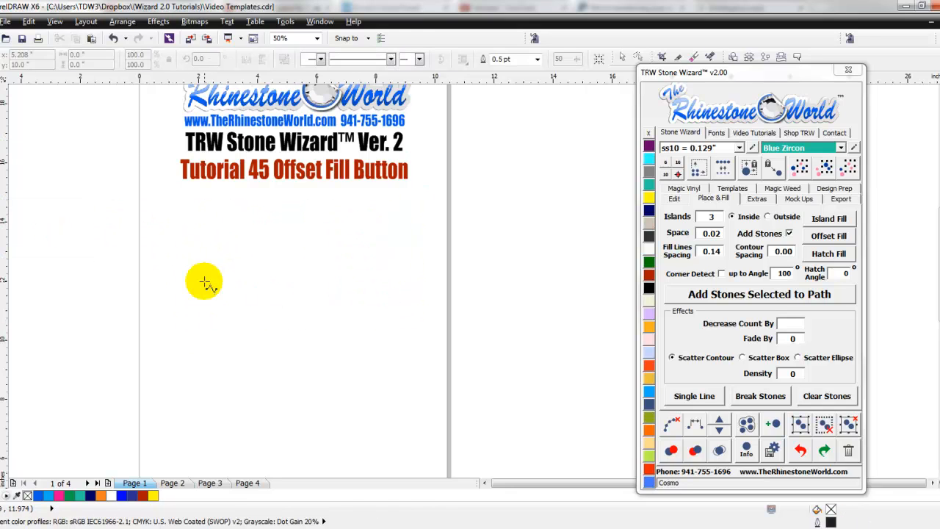
left_click(241, 254)
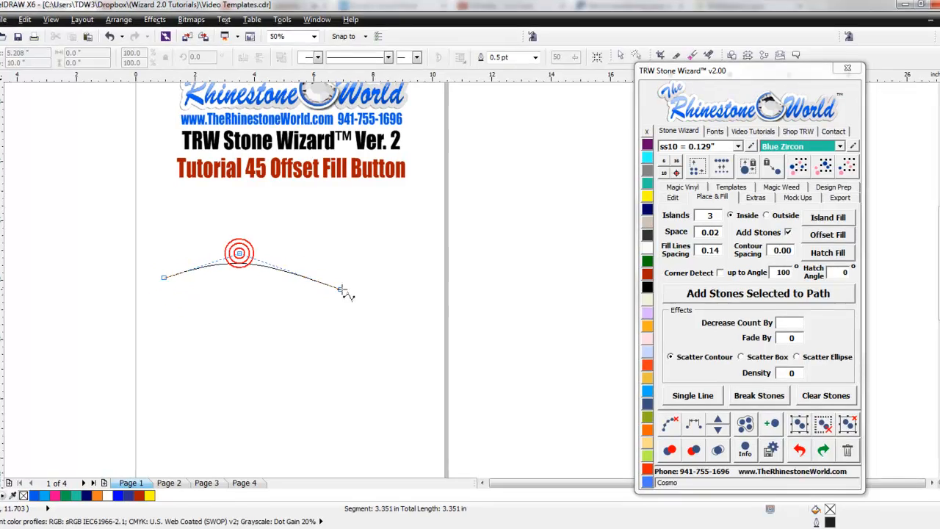
left_click(359, 290)
double_click(446, 258)
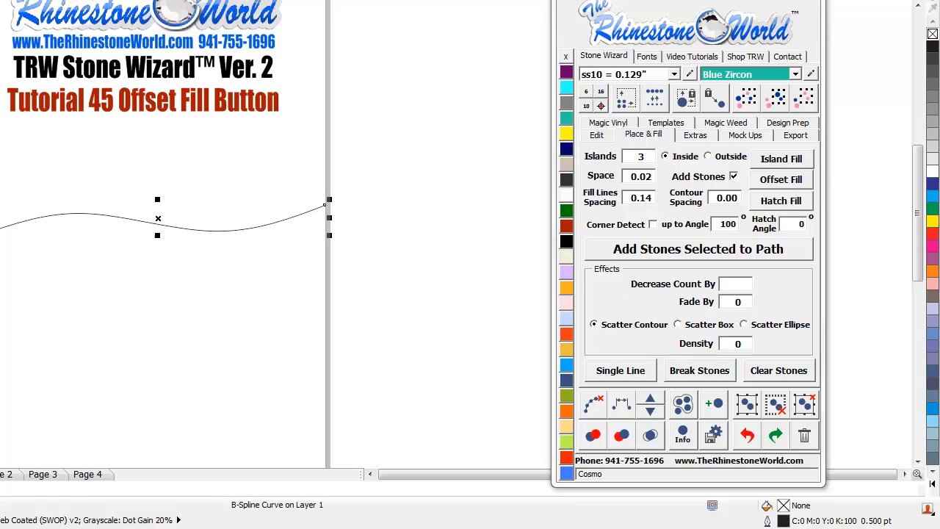
left_click_drag(237, 221, 228, 236)
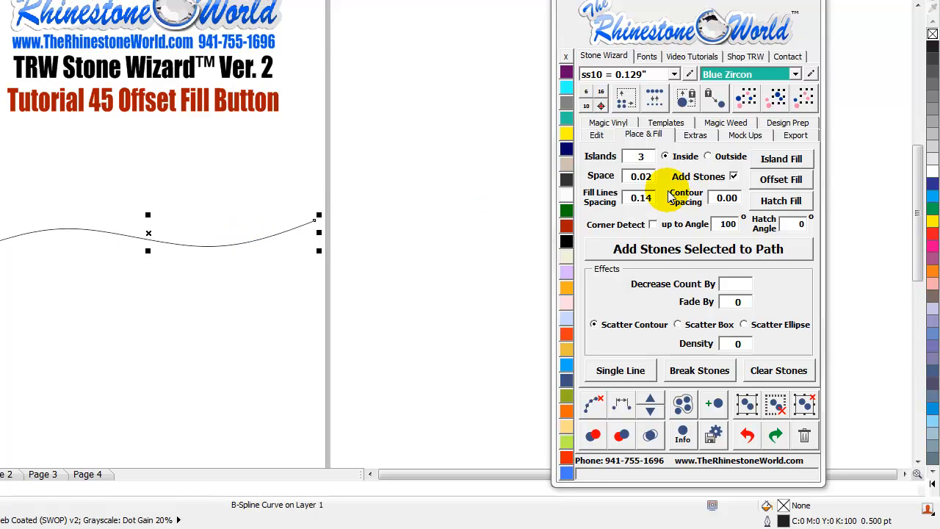
- Try an Offset Fill with 8 islands inside the wavy curve, adding stones at 0.02 spacing, and delete the stoned wave
double_click(649, 156)
type("8")
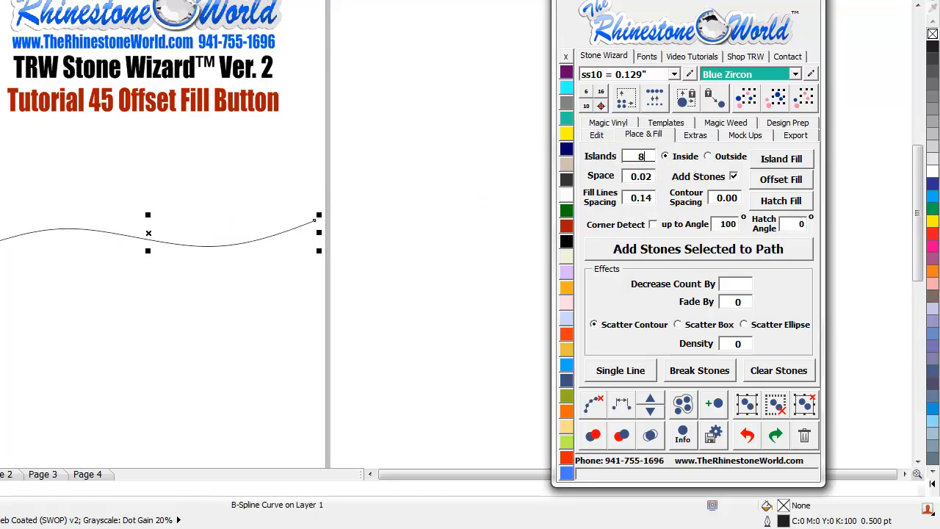
left_click(782, 187)
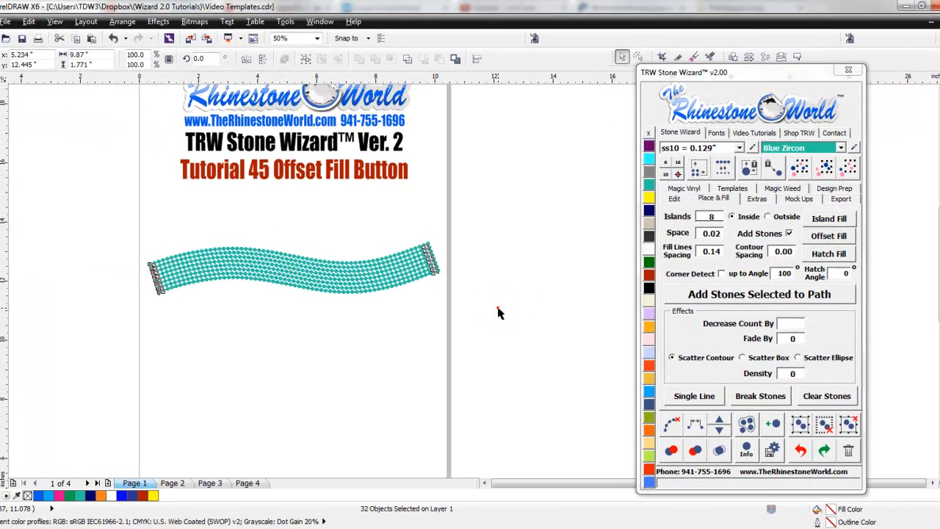
left_click(385, 264)
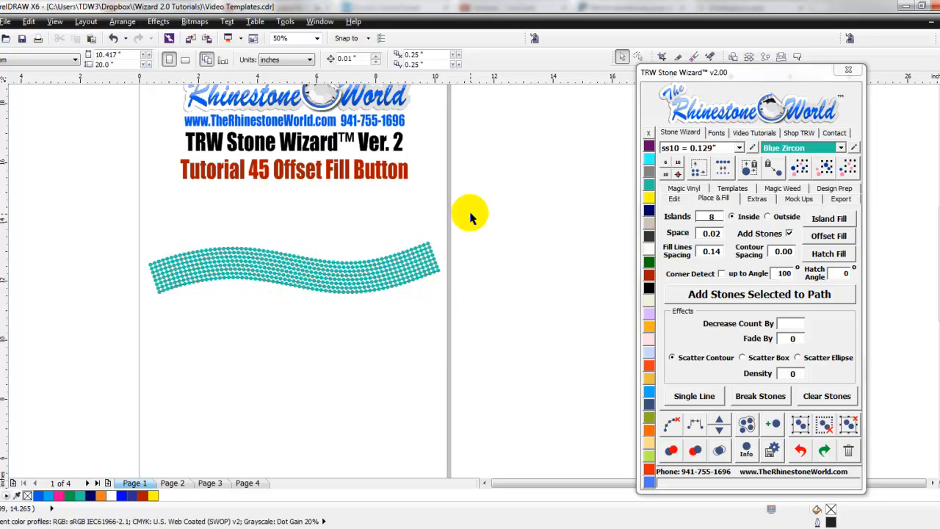
left_click_drag(449, 219, 130, 350)
key("Delete")
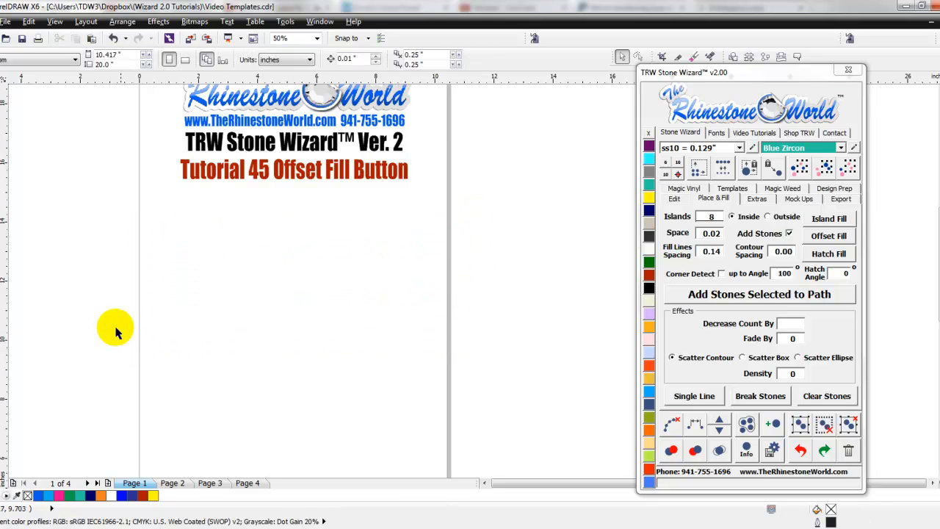
- Add the artistic text letter S below the title and enlarge it to about 1.7 by 2.2 inches
left_click(0, 257)
left_click(277, 285)
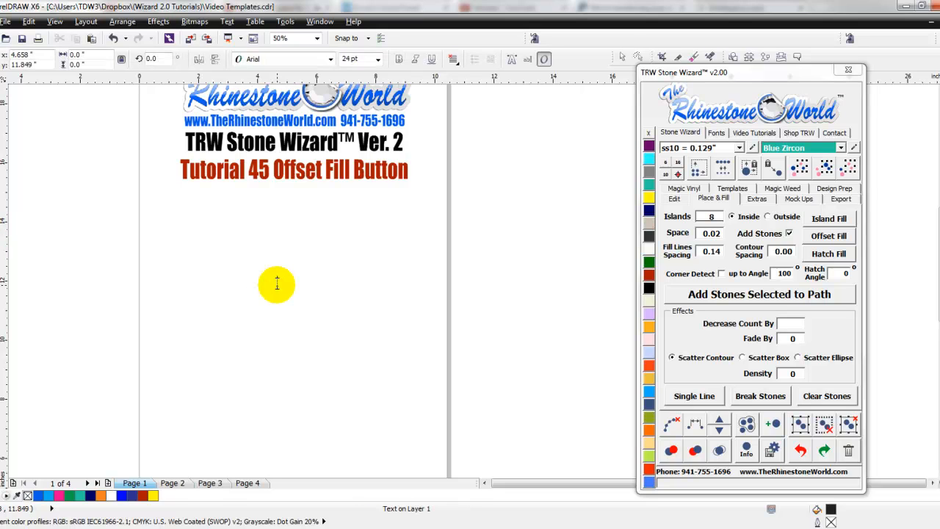
type("S")
left_click(1, 90)
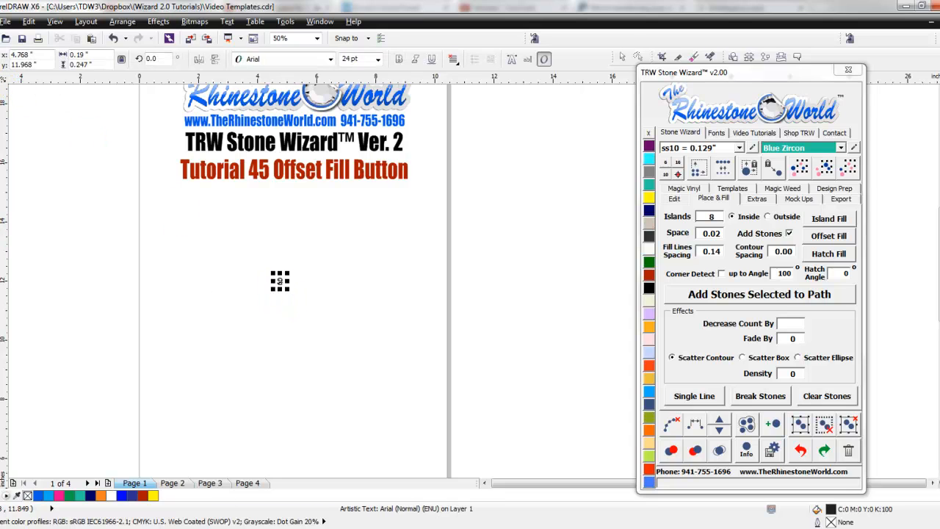
left_click_drag(287, 270, 395, 216)
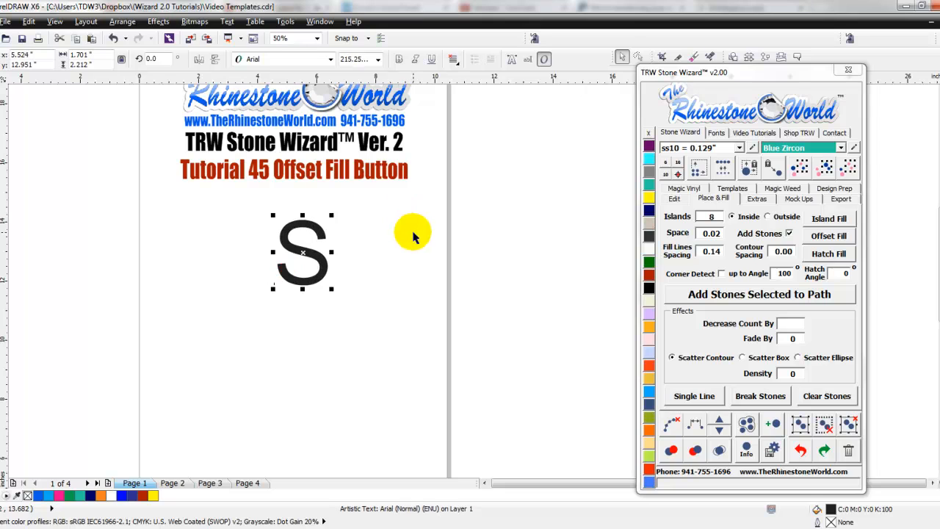
- Try out several fonts on the letter S and set it in Adobe Fan Heiti Std B
left_click(716, 133)
left_click(711, 285)
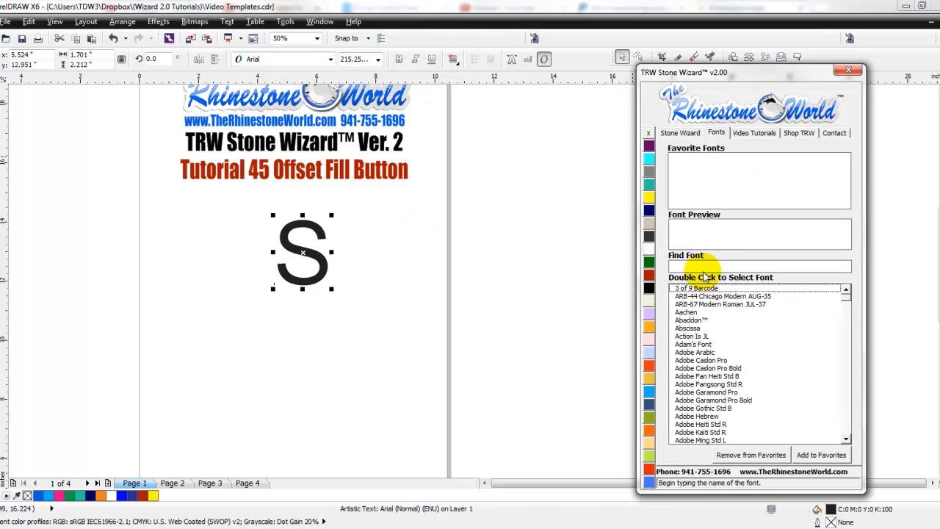
double_click(715, 313)
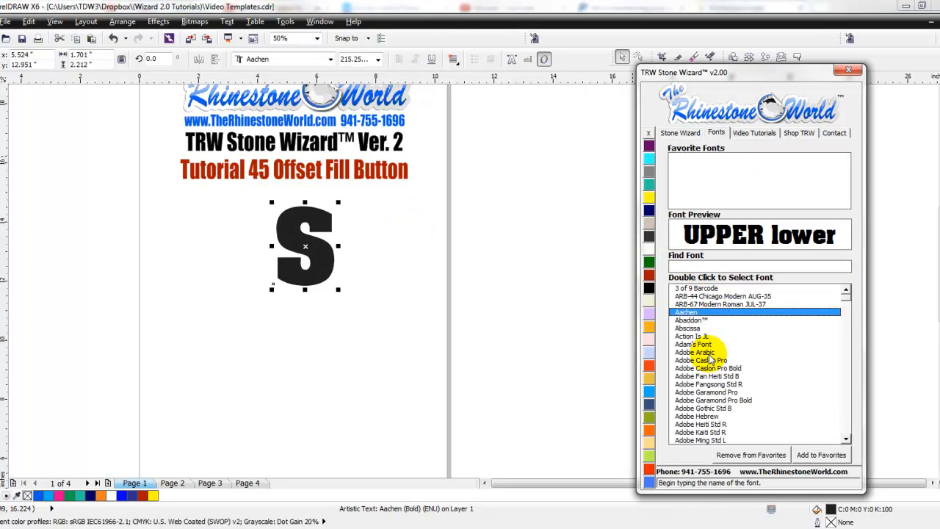
key("Down")
key("Down")
key("Down")
key("Down")
key("Down")
key("Down")
key("Down")
key("Down")
key("Down")
key("Down")
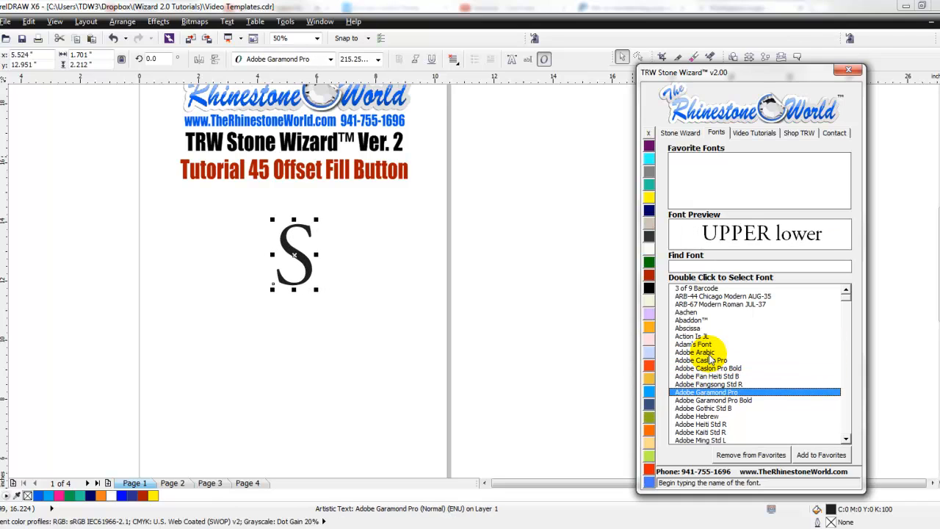
key("Up")
key("Up")
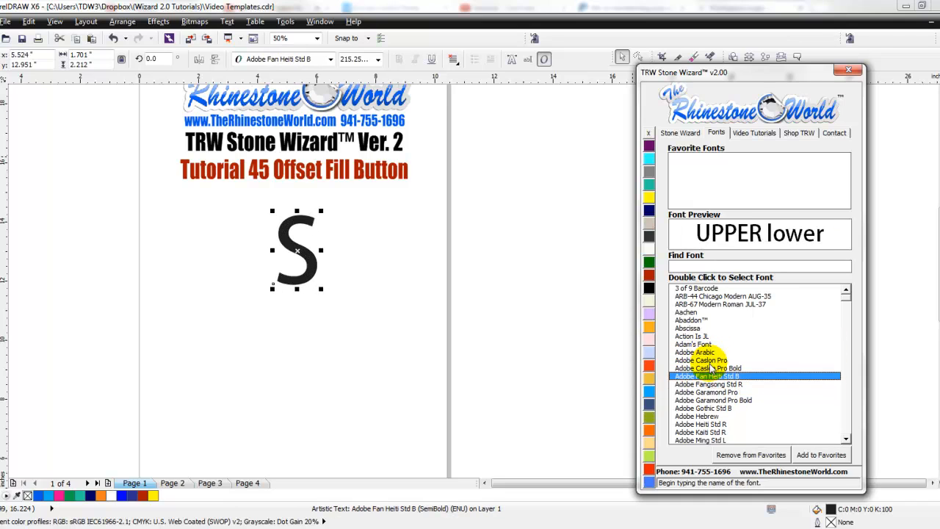
left_click(375, 286)
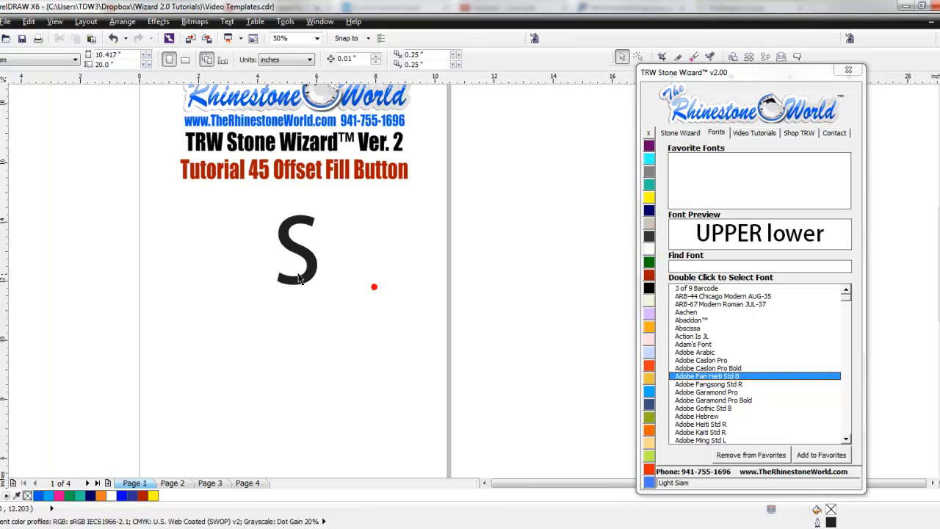
- Enlarge the letter S to about 3.25 by 5.67 inches and place a duplicate to its right
left_click(305, 277)
left_click_drag(321, 287, 422, 390)
left_click_drag(360, 348, 414, 365)
right_click(395, 353)
- Add ss10 Blue Zircon stones at 0.02 spacing along the outline of the duplicated S
left_click(682, 132)
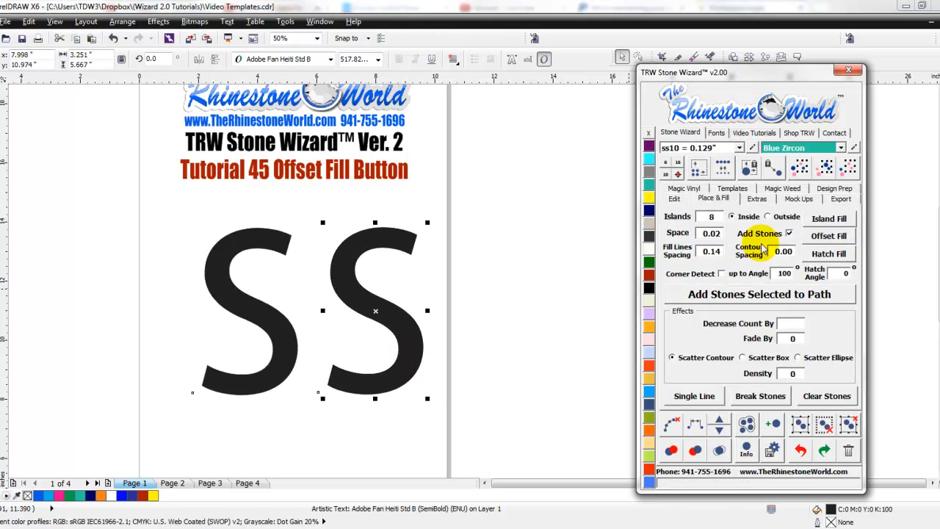
left_click(748, 292)
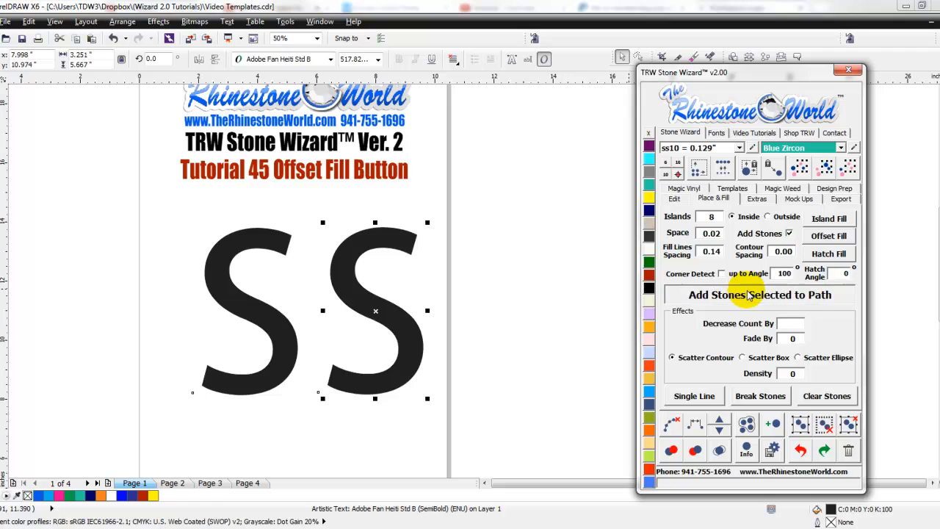
left_click(515, 314)
- Examine up close how the stones follow the outline and end corners of the duplicated S
scroll(389, 269, "up", 1)
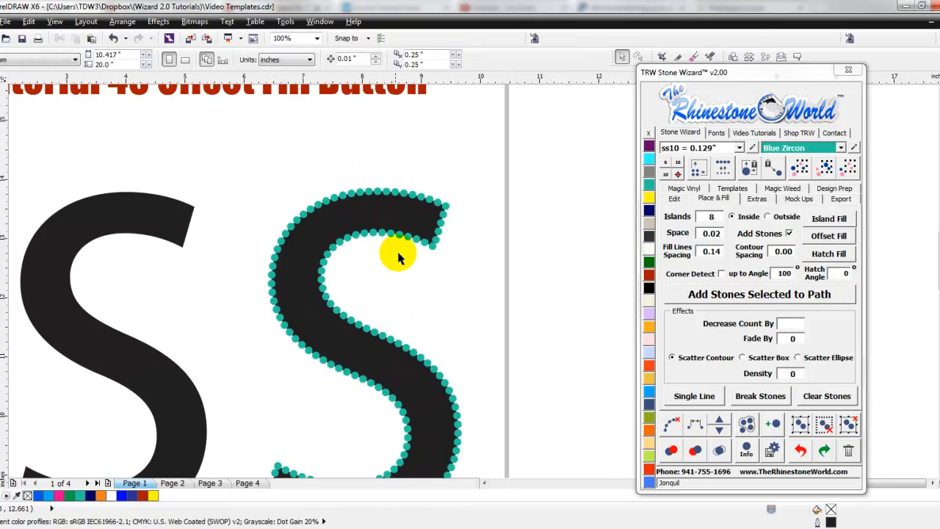
scroll(404, 216, "up", 1)
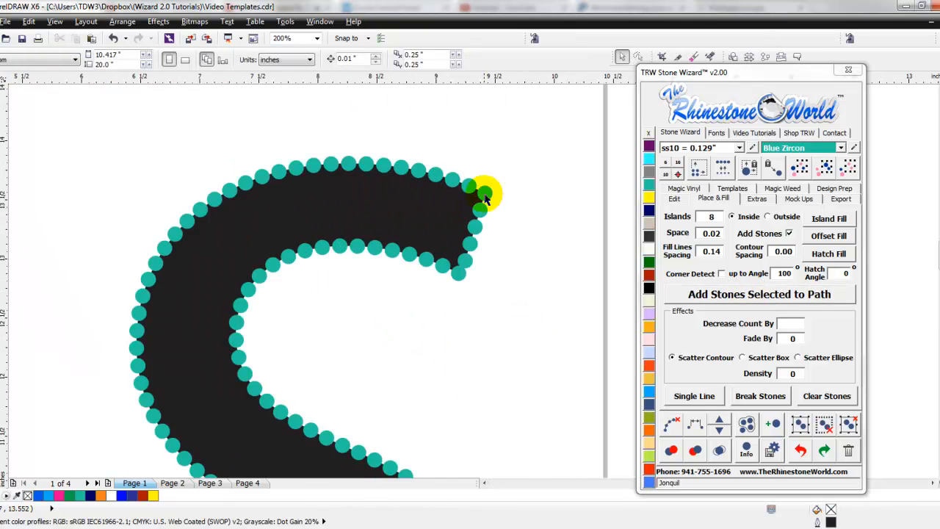
scroll(354, 224, "down", 1)
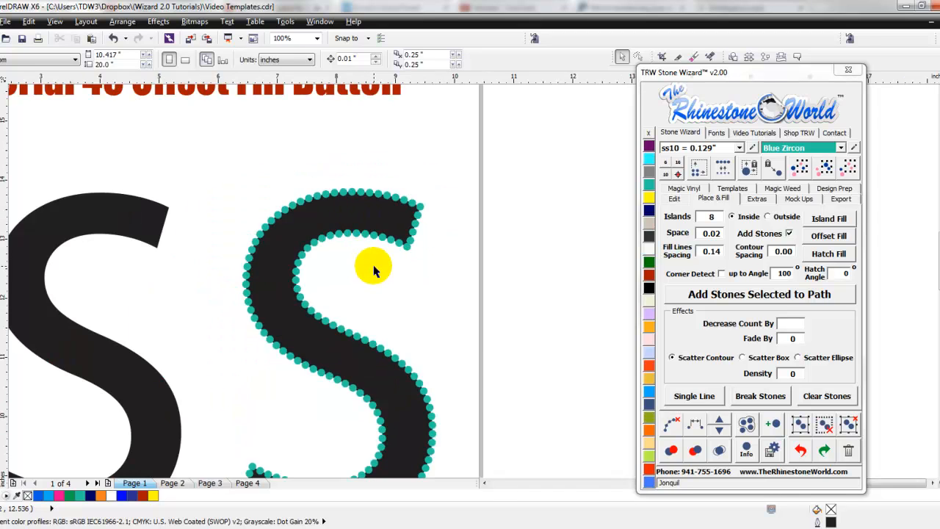
scroll(375, 271, "down", 1)
scroll(372, 252, "up", 2)
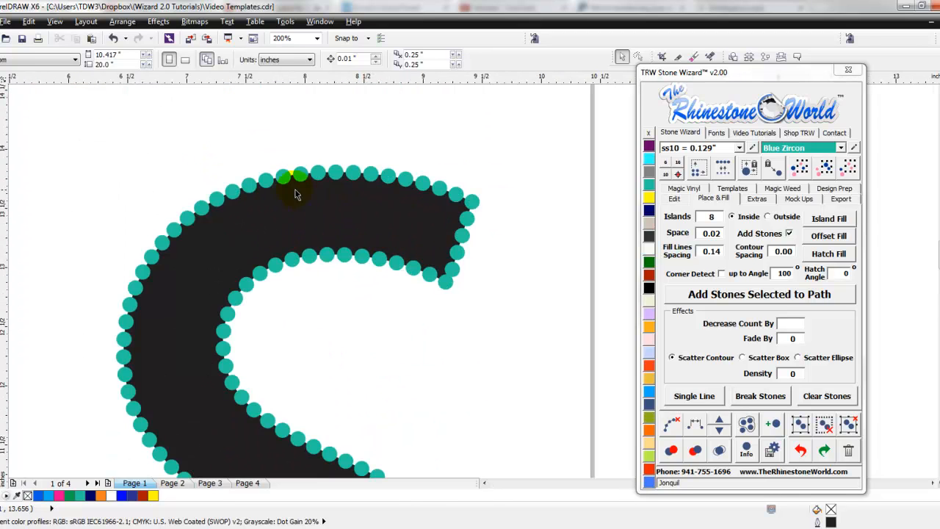
scroll(197, 296, "down", 1)
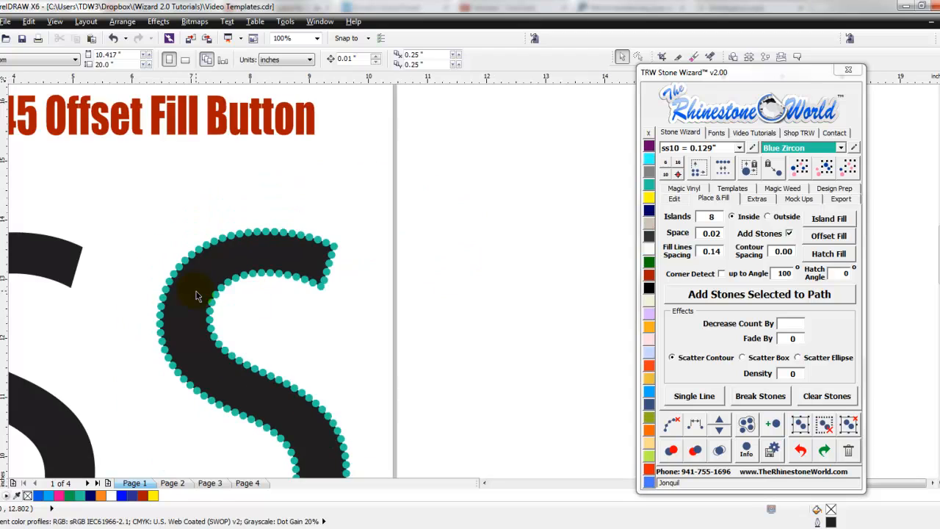
scroll(250, 290, "down", 1)
scroll(199, 340, "up", 1)
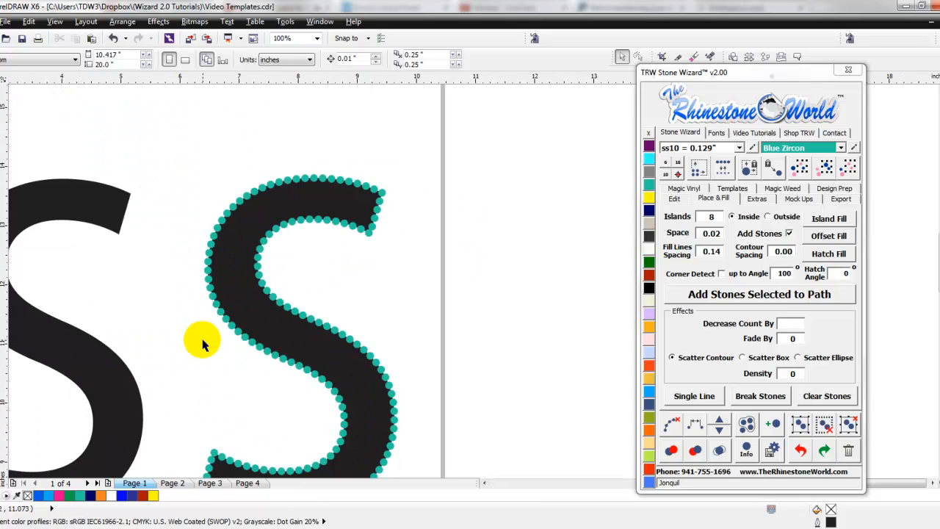
- Undo the stones on the duplicated S and move the letter to about x 8.69, y 11.41 inches
key("ctrl+z")
left_click(403, 292)
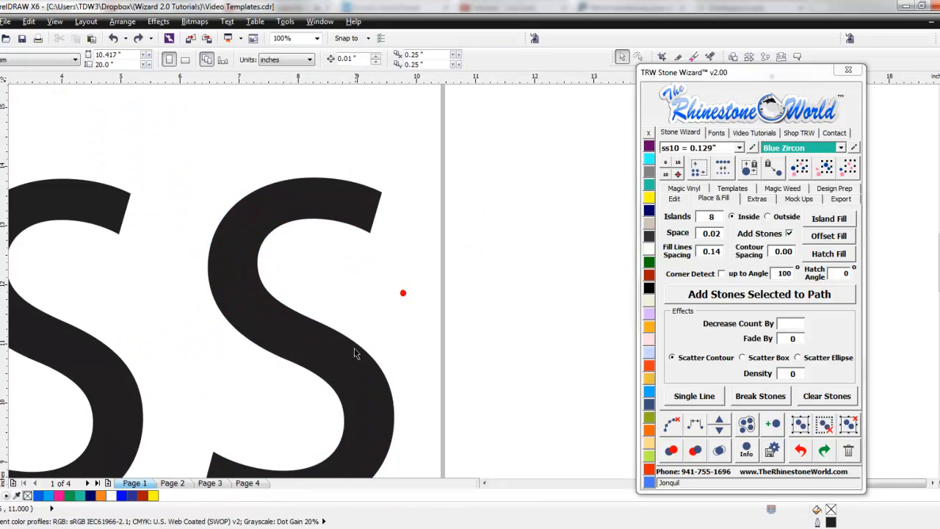
left_click_drag(335, 360, 376, 334)
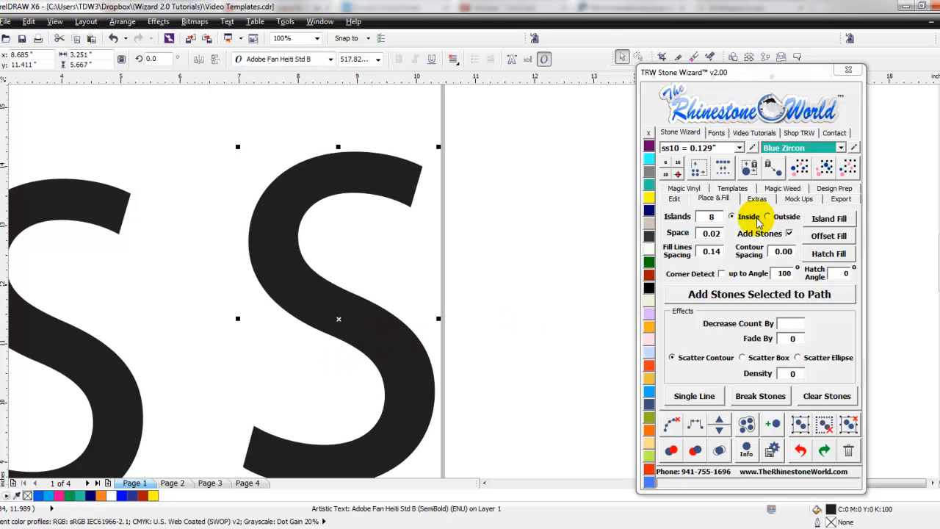
- Clear the island count and apply an Island Fill to the inside of the duplicated S, adding stones at 0.02 spacing
double_click(714, 215)
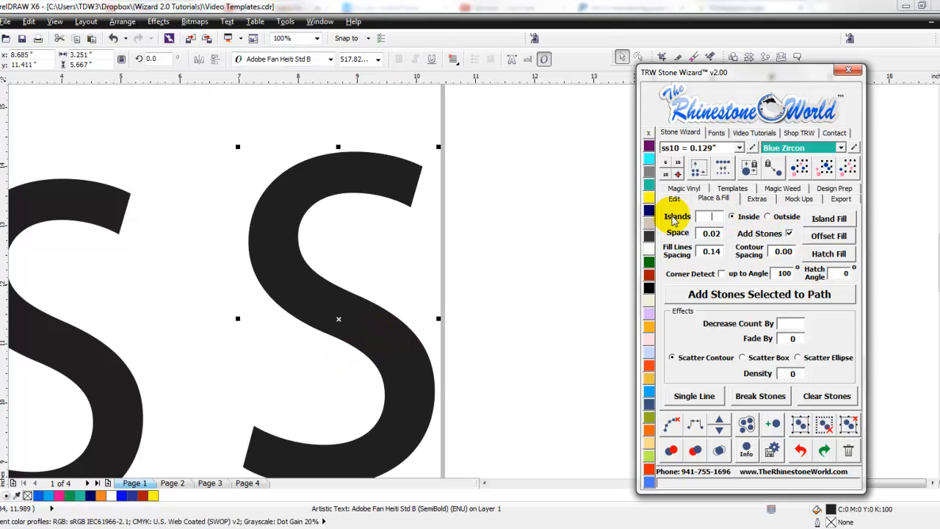
left_click(828, 222)
left_click(524, 260)
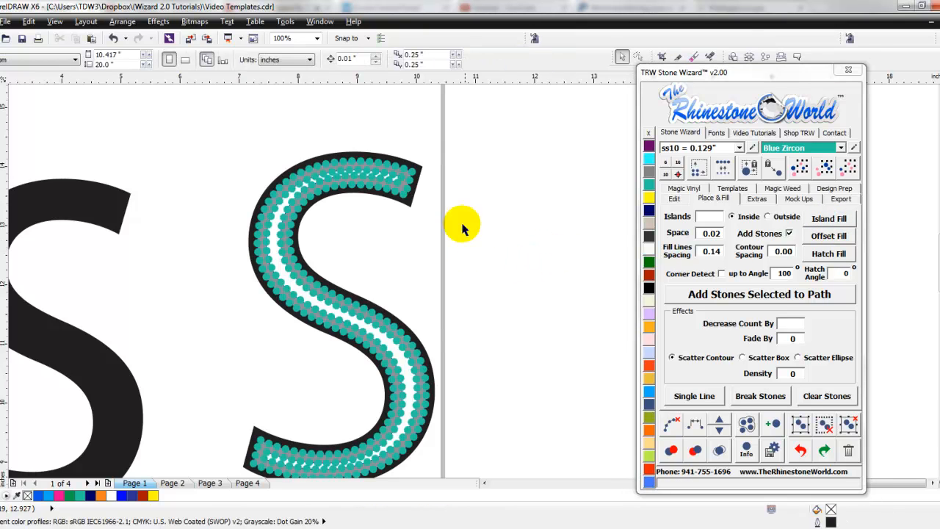
- Examine up close the spacing and center gaps between the island-filled stone rows in the duplicated S
scroll(390, 154, "up", 2)
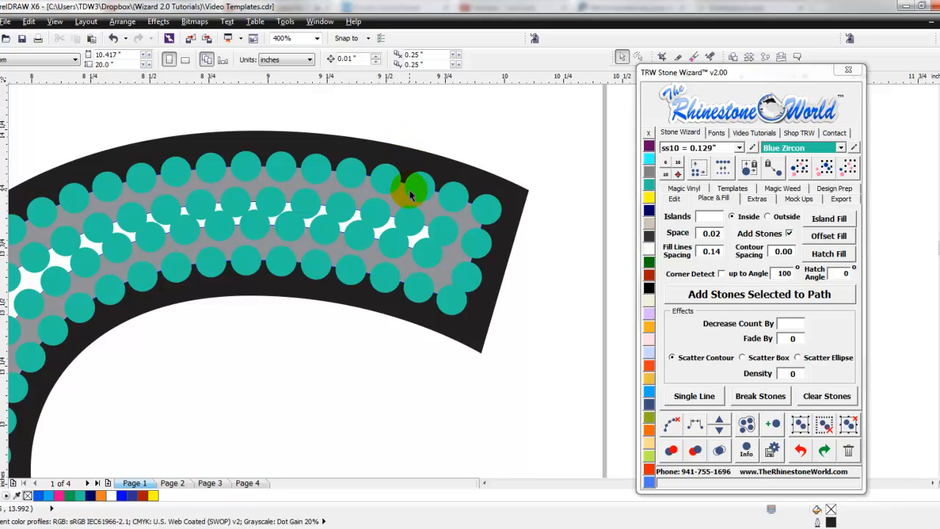
scroll(360, 217, "down", 2)
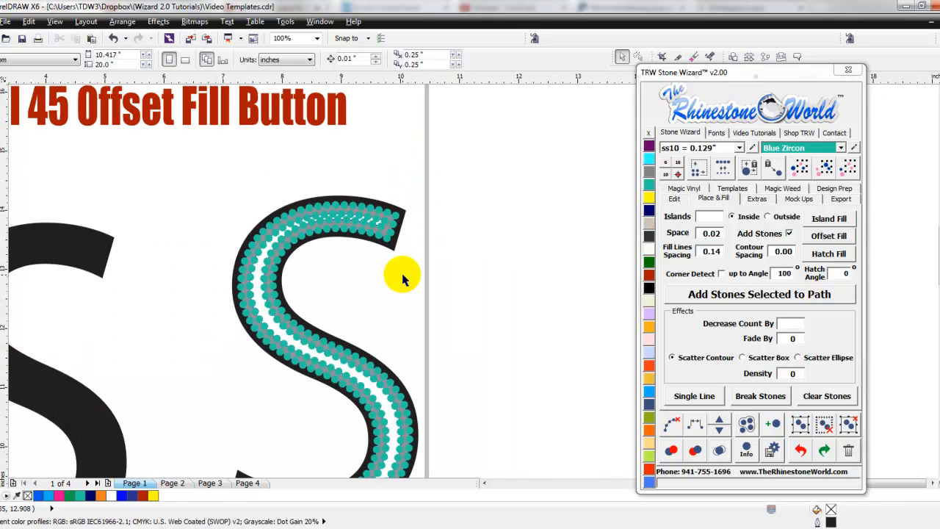
scroll(407, 279, "down", 1)
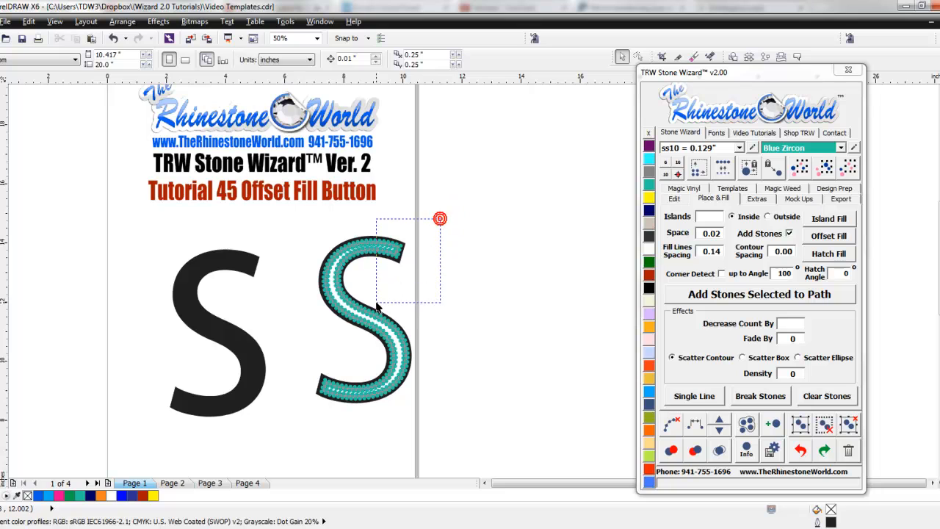
left_click_drag(438, 219, 376, 301)
left_click(473, 330)
scroll(364, 298, "up", 2)
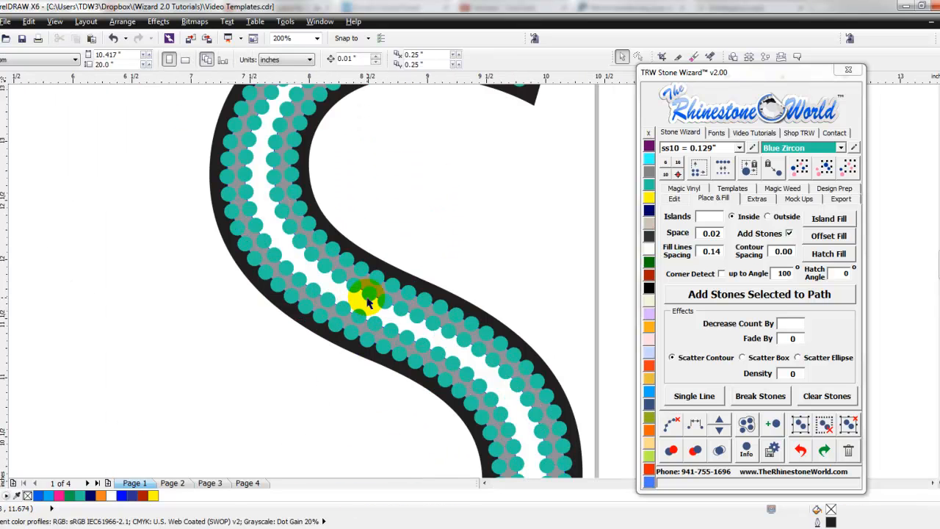
scroll(367, 296, "down", 1)
scroll(411, 163, "up", 2)
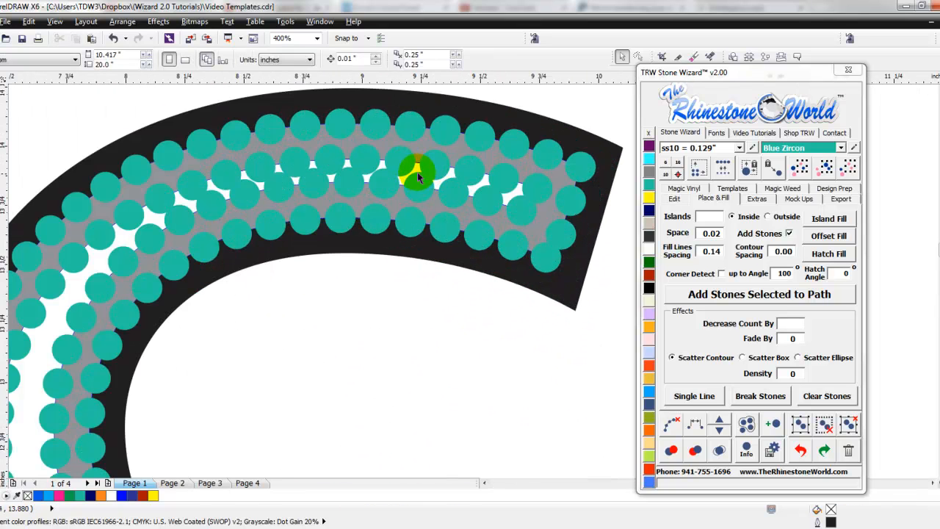
- Trace the left-hand edge of the original S from its upper tip to its lower tip with an open B-Spline about 2.94 by 4.97 inches
scroll(359, 172, "down", 1)
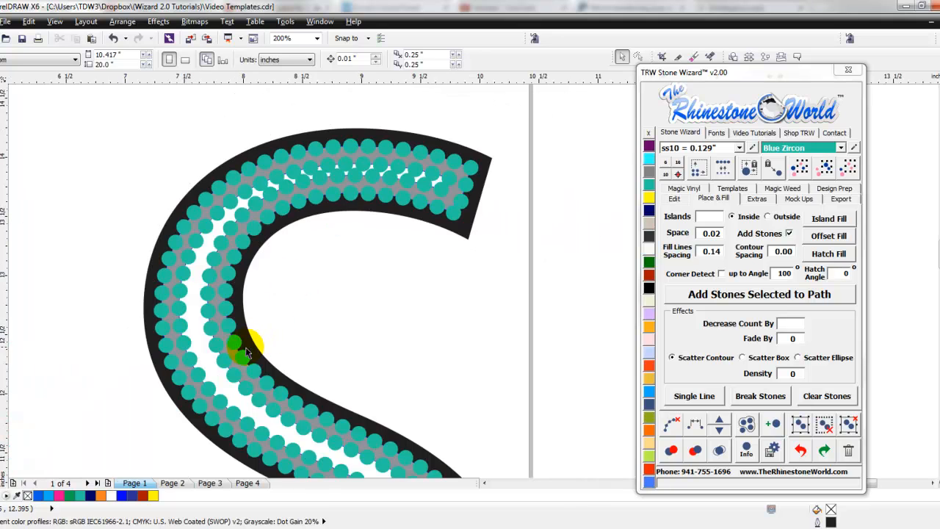
scroll(378, 294, "down", 2)
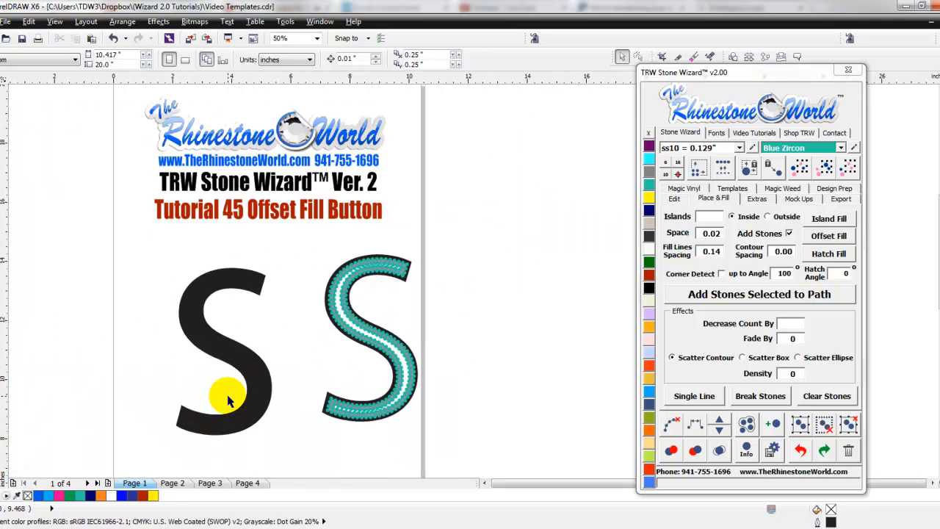
scroll(231, 388, "up", 1)
left_click(281, 355)
scroll(281, 335, "down", 1)
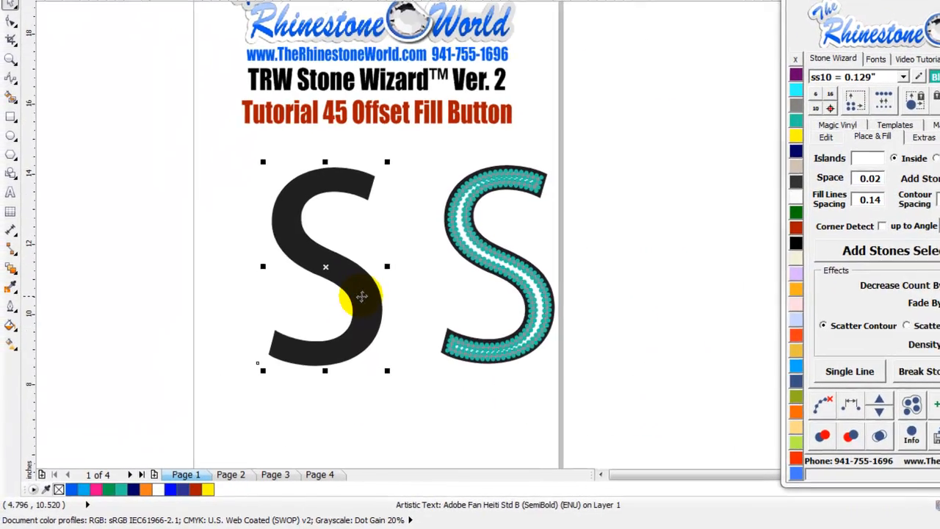
left_click(386, 241)
scroll(307, 211, "up", 1)
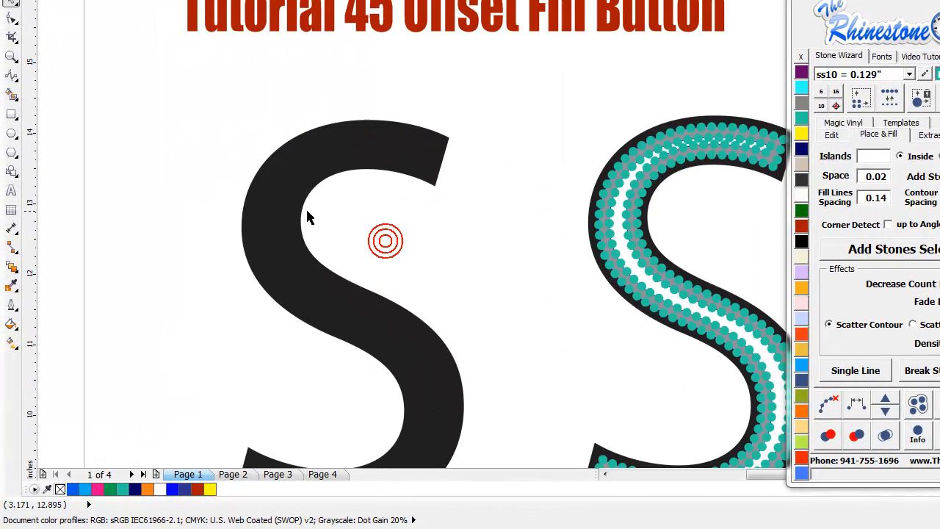
left_click(11, 74)
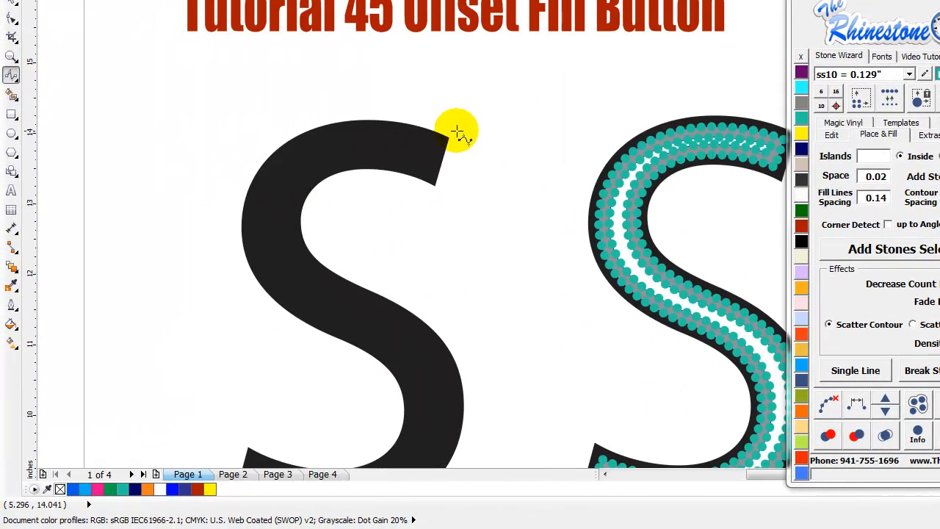
left_click(448, 137)
left_click(389, 113)
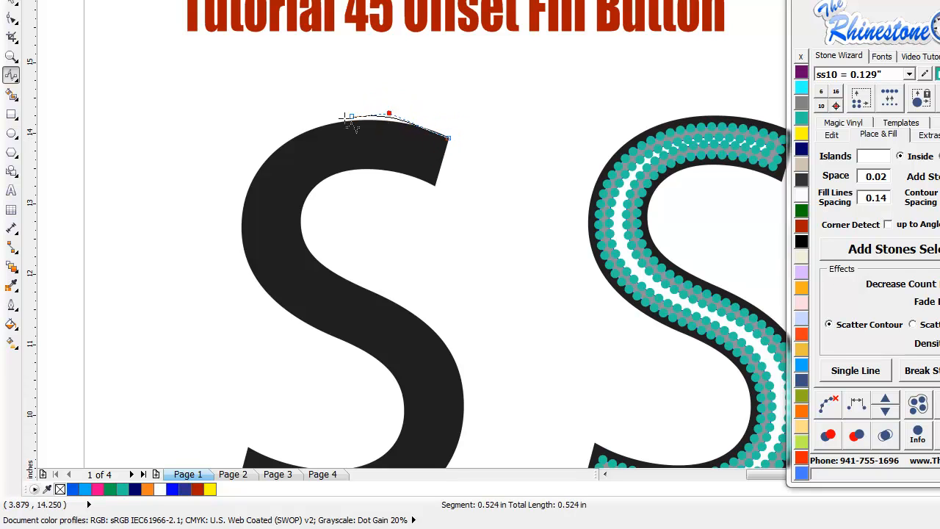
left_click(284, 129)
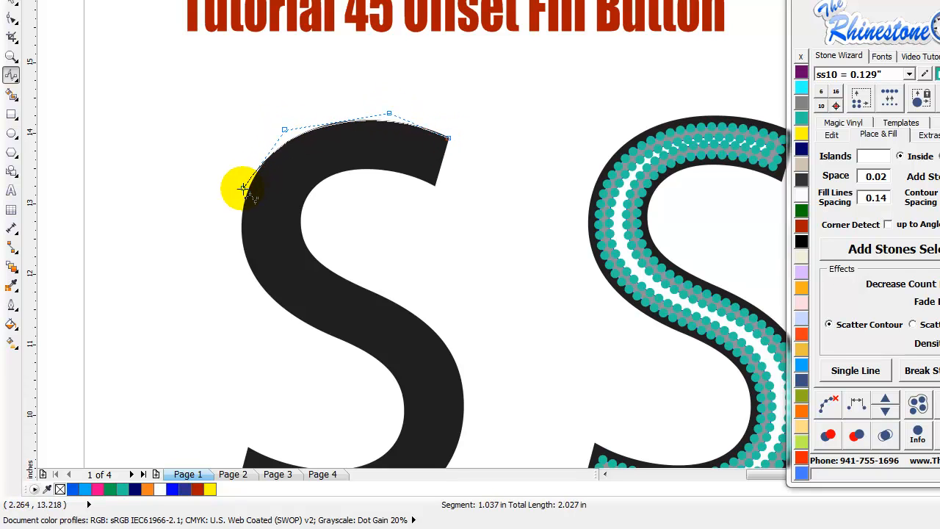
left_click(242, 190)
left_click(277, 311)
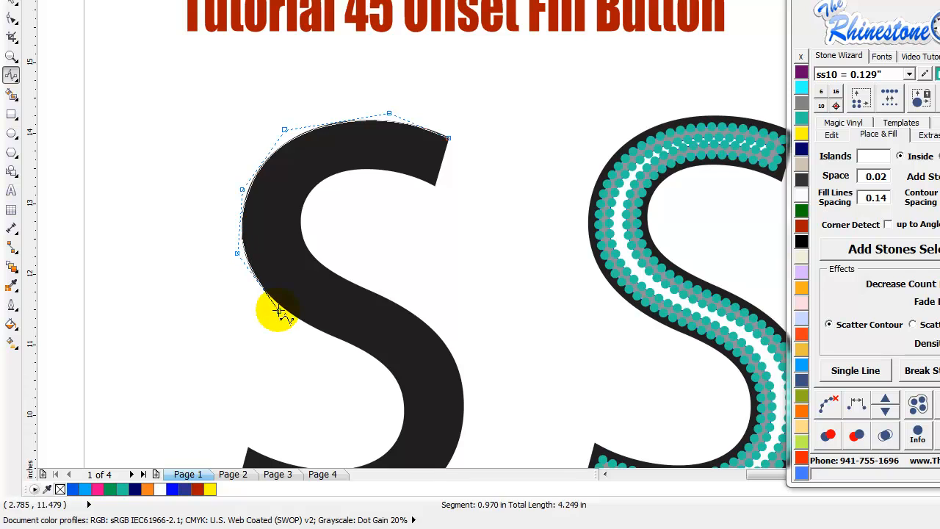
left_click(331, 339)
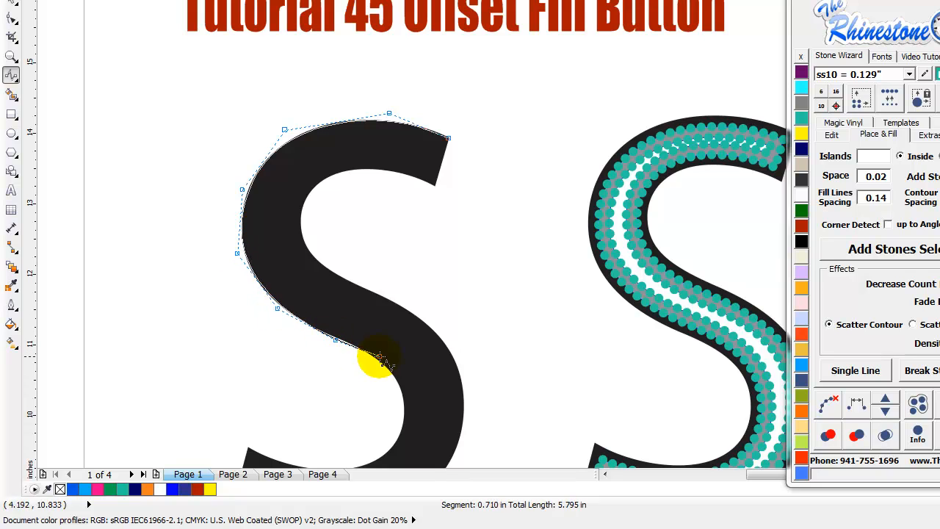
left_click(405, 387)
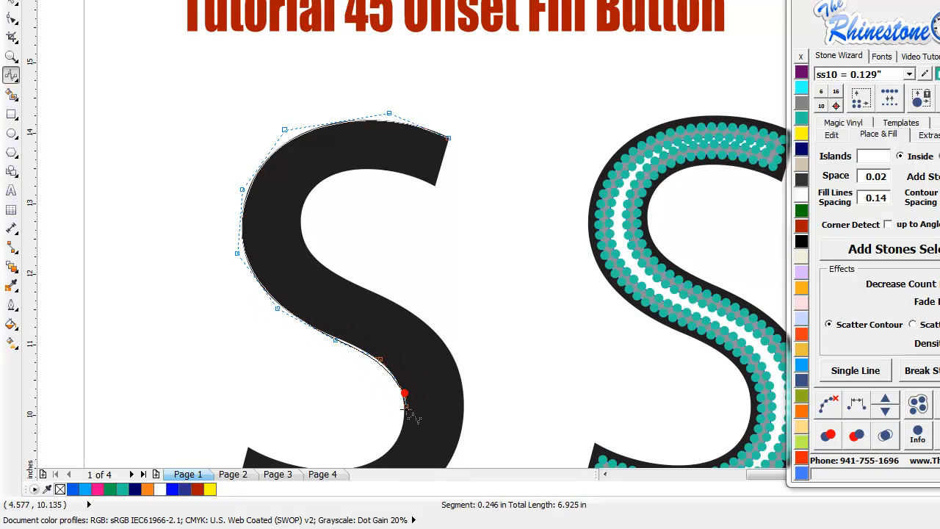
left_click(398, 436)
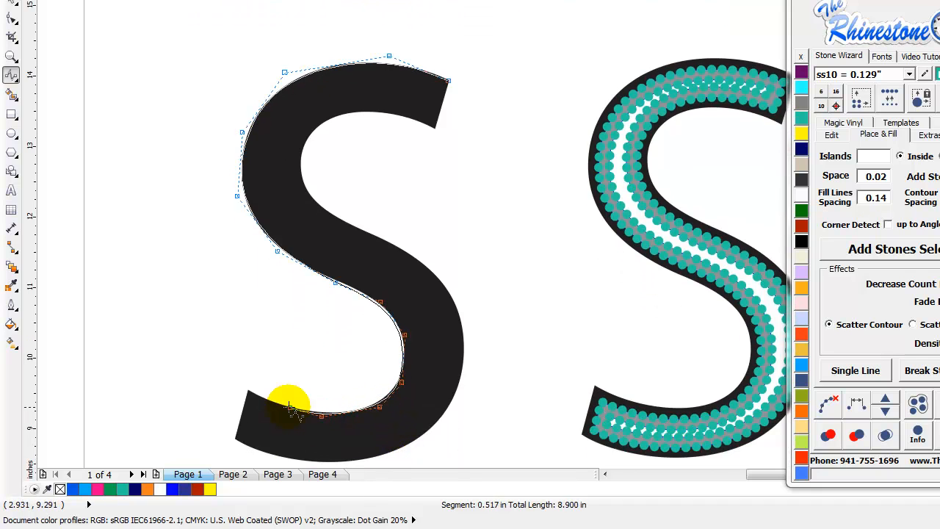
left_click(280, 405)
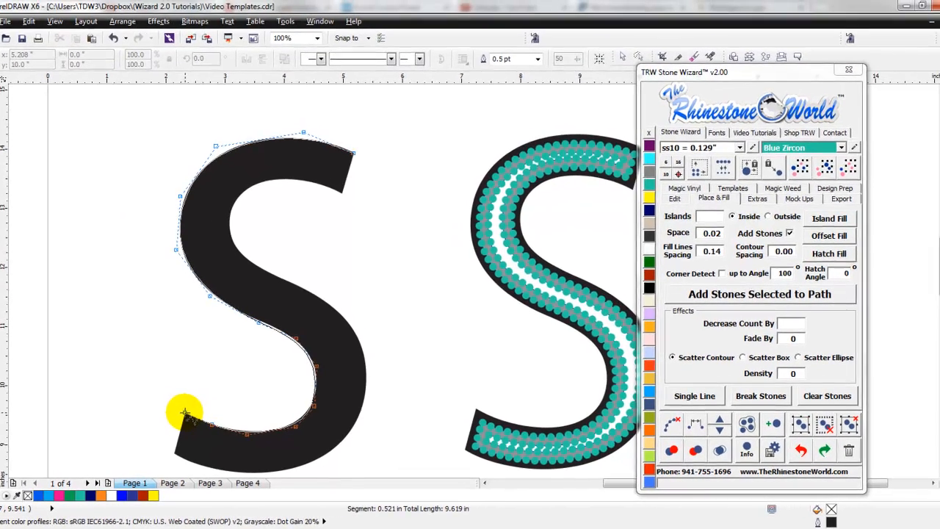
double_click(248, 390)
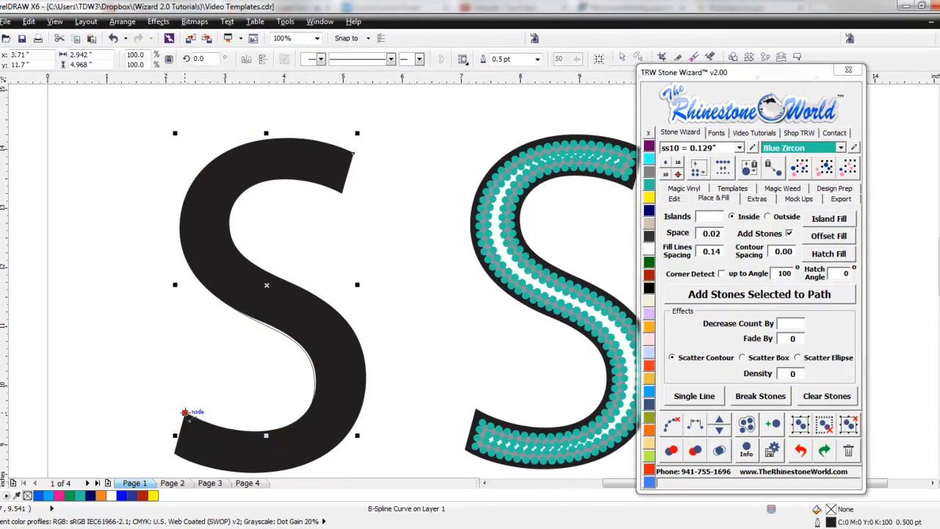
- Try an Offset Fill of the traced curve with 7 islands and stones at 0.02 spacing, and undo it
left_click(189, 267)
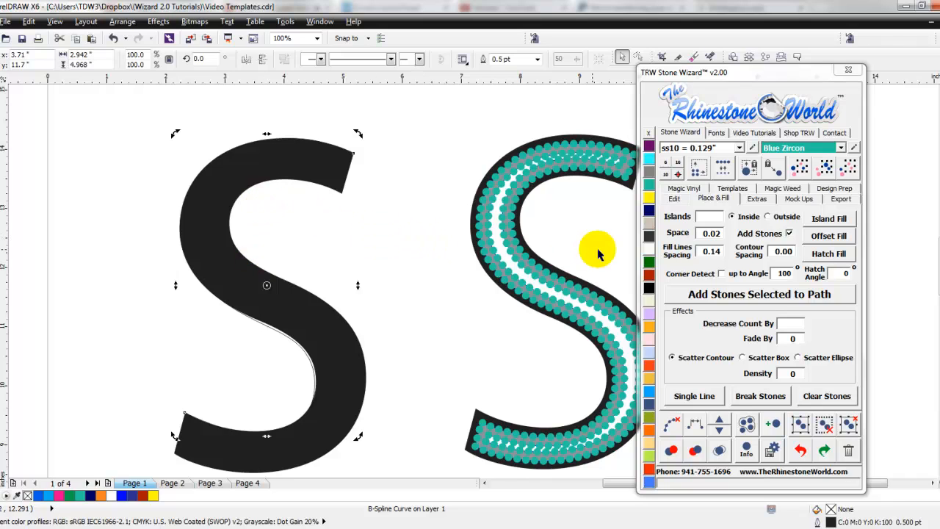
left_click(717, 216)
left_click(479, 234)
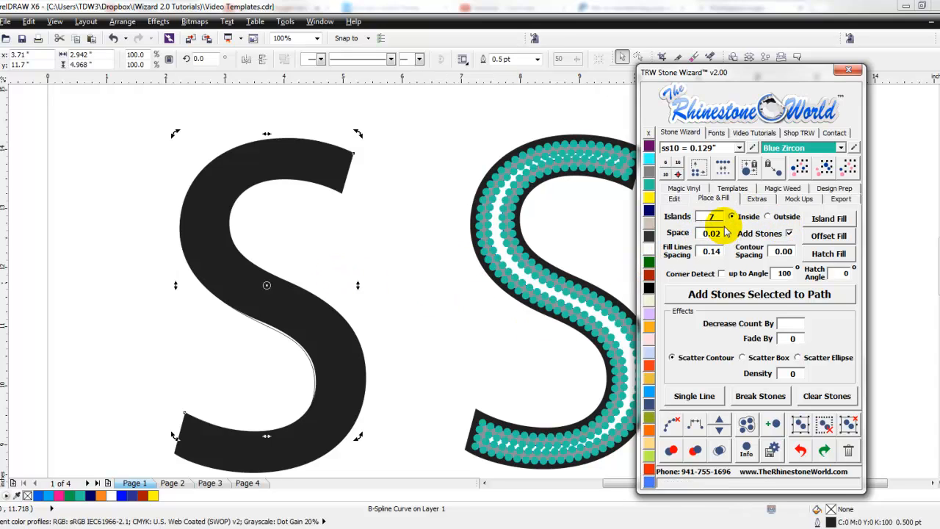
left_click(826, 238)
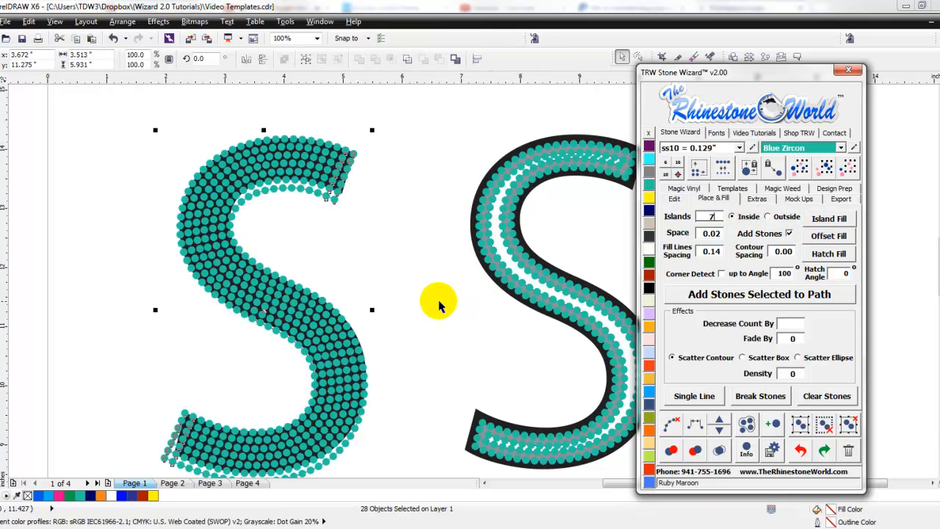
left_click(389, 298)
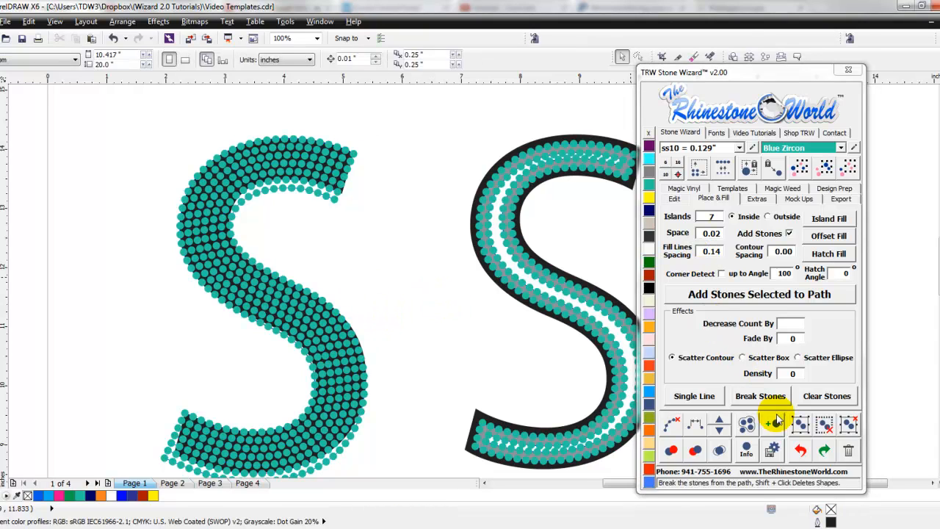
left_click(800, 452)
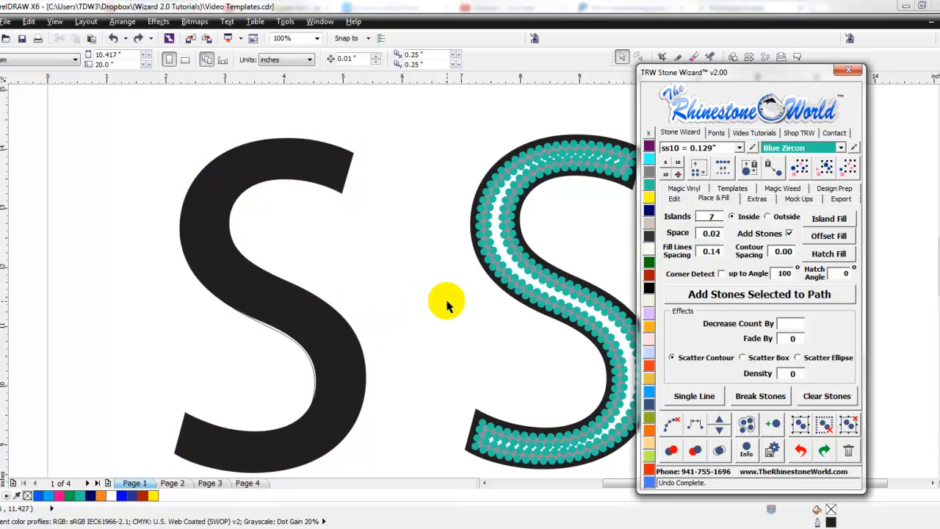
- Set the island count to 6 and apply an Offset Fill with added stones to the traced curve on the original S
left_click(318, 360)
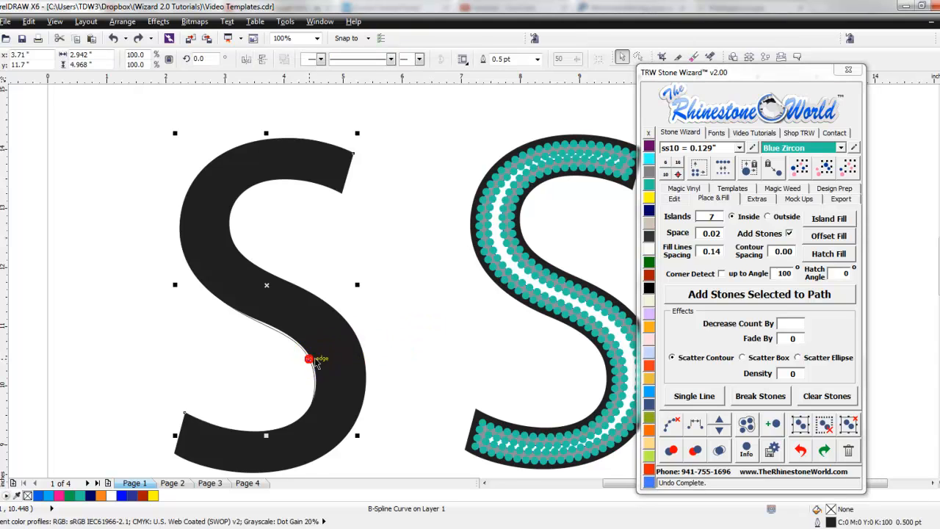
left_click(711, 216)
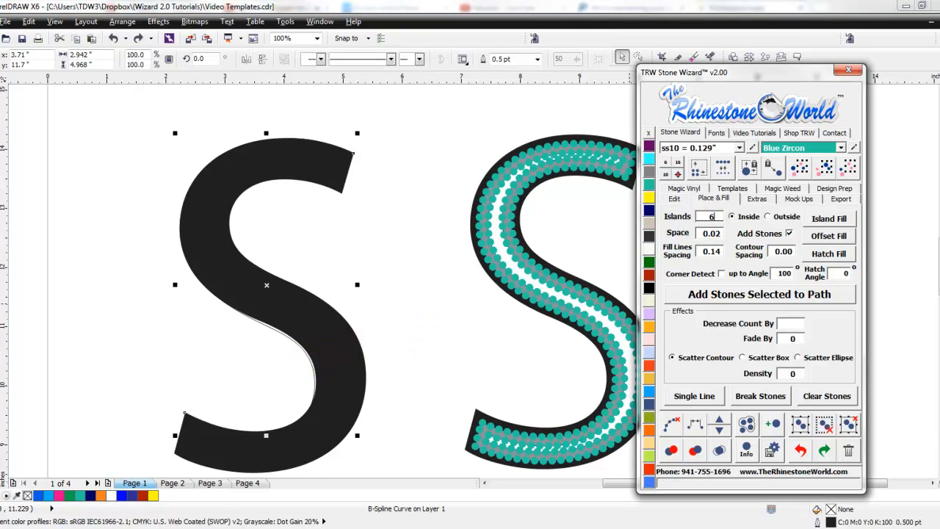
left_click(828, 235)
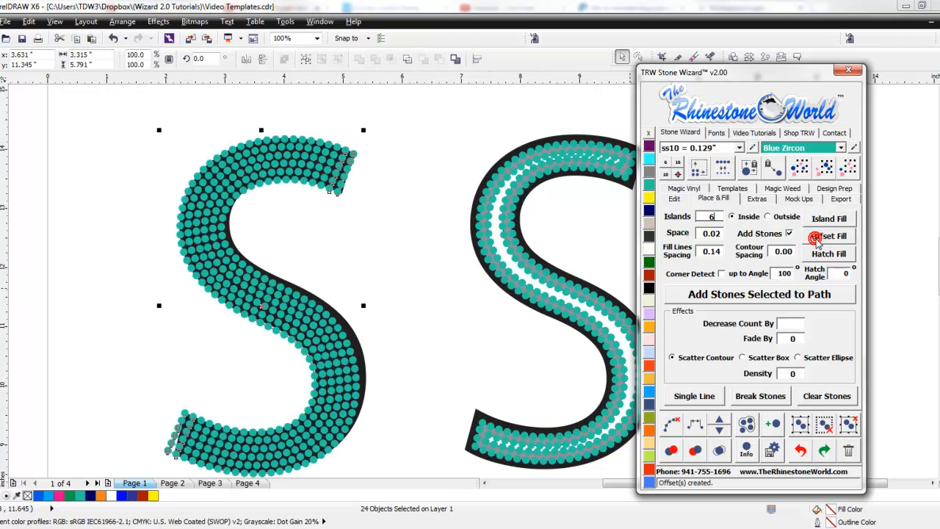
left_click(405, 325)
- Move both black S letters outward from behind their stones, the original to the left and the duplicate to the right
scroll(413, 294, "down", 2)
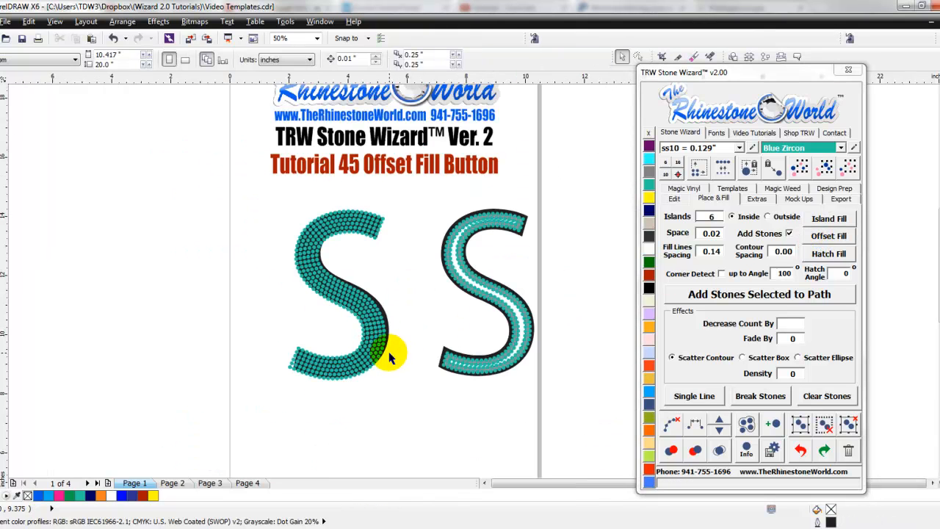
left_click_drag(387, 317, 274, 313)
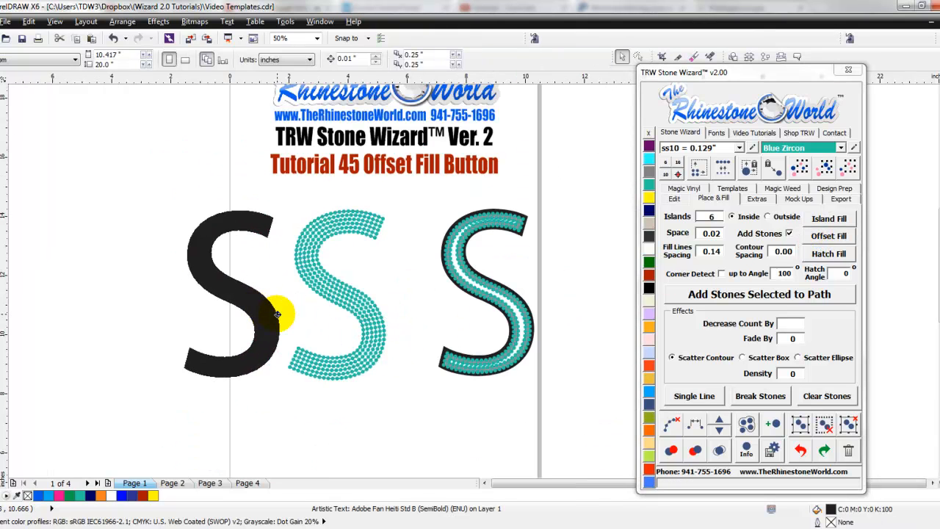
left_click_drag(444, 280, 547, 280)
left_click(535, 283)
- Compare the row alignment and coverage of the offset-filled S with the island-filled S, up close and side by side
scroll(533, 284, "up", 2)
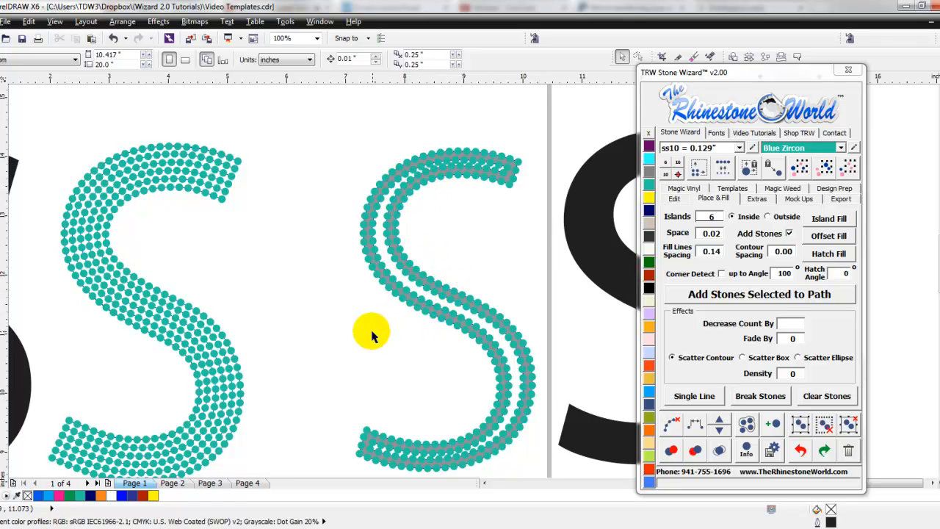
scroll(325, 306, "down", 2)
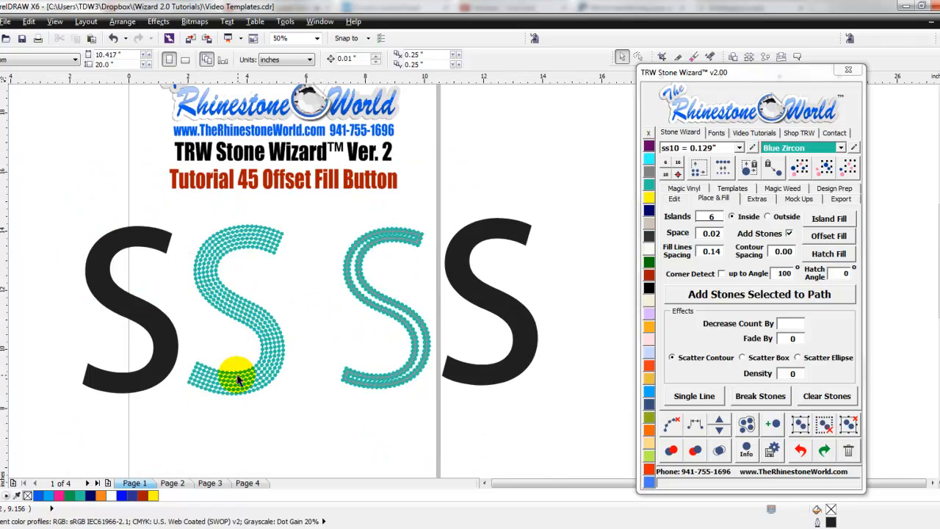
scroll(221, 327, "up", 2)
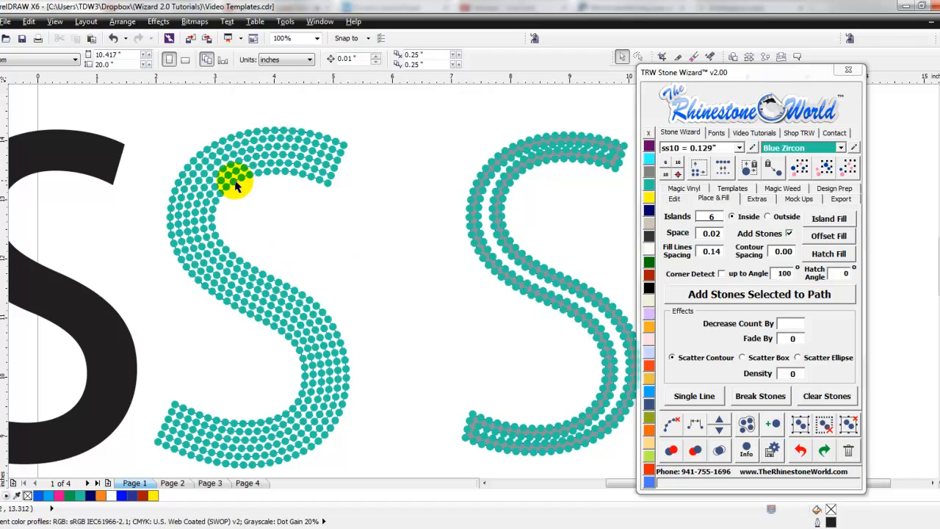
scroll(254, 261, "down", 2)
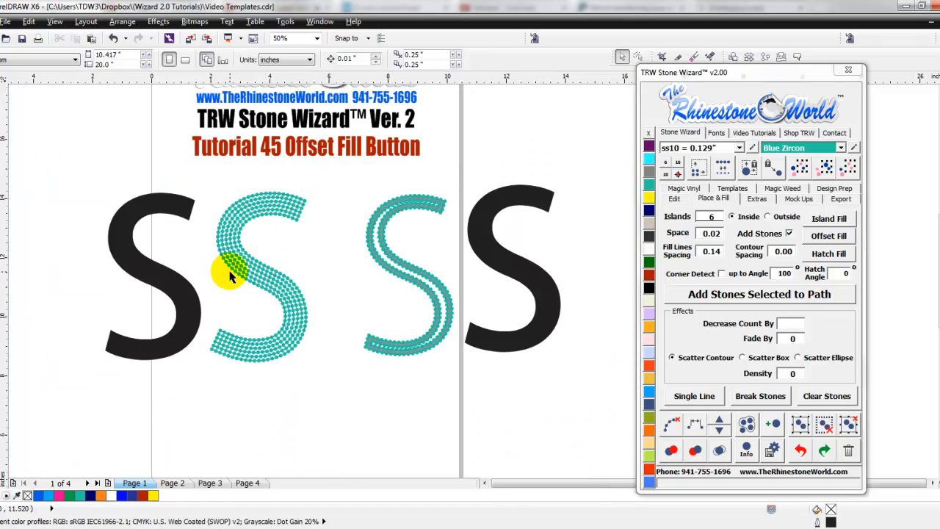
scroll(241, 269, "up", 2)
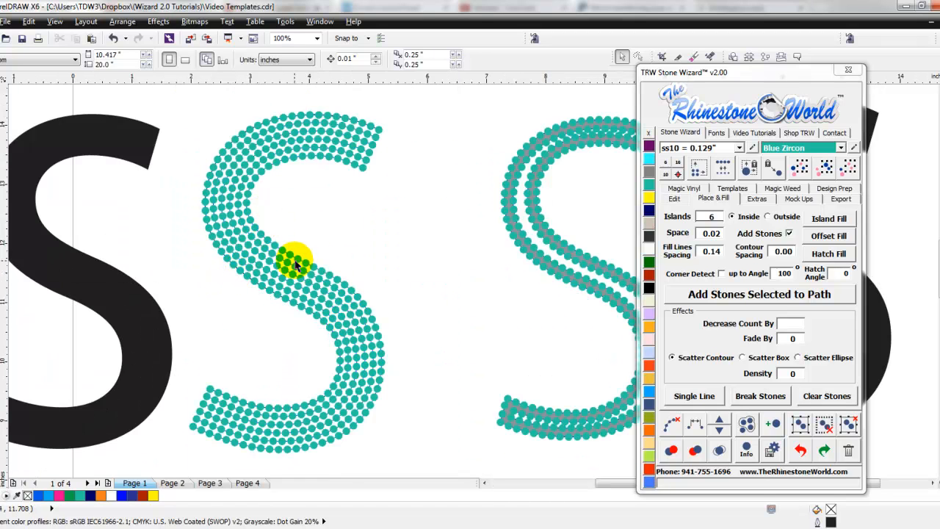
scroll(294, 257, "down", 4)
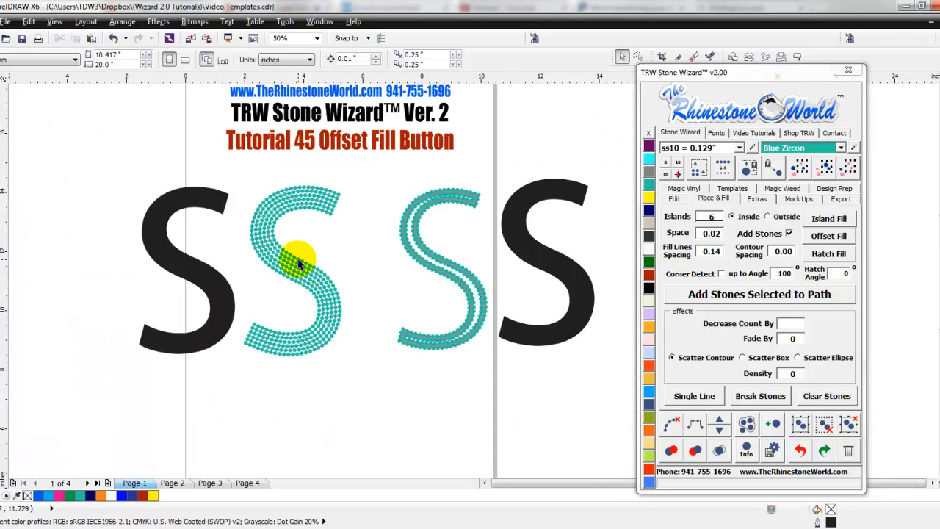
scroll(283, 248, "up", 2)
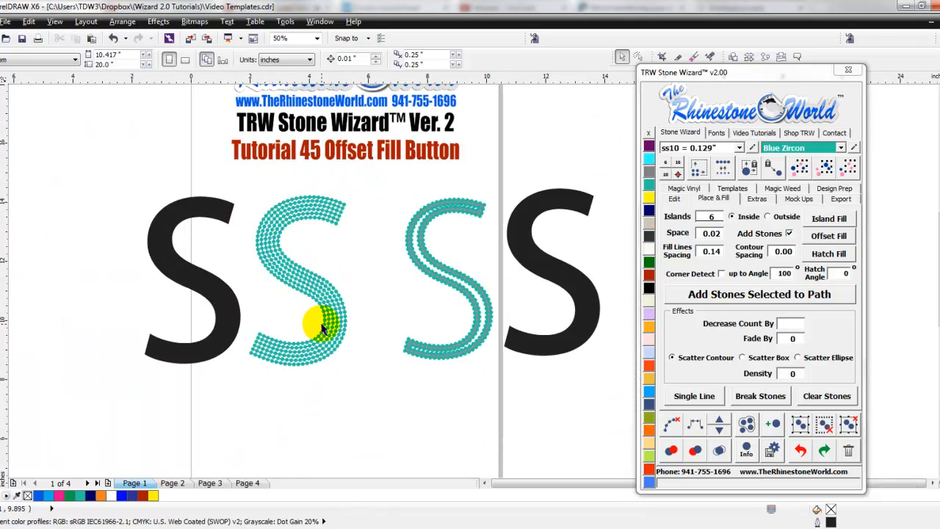
scroll(297, 273, "up", 2)
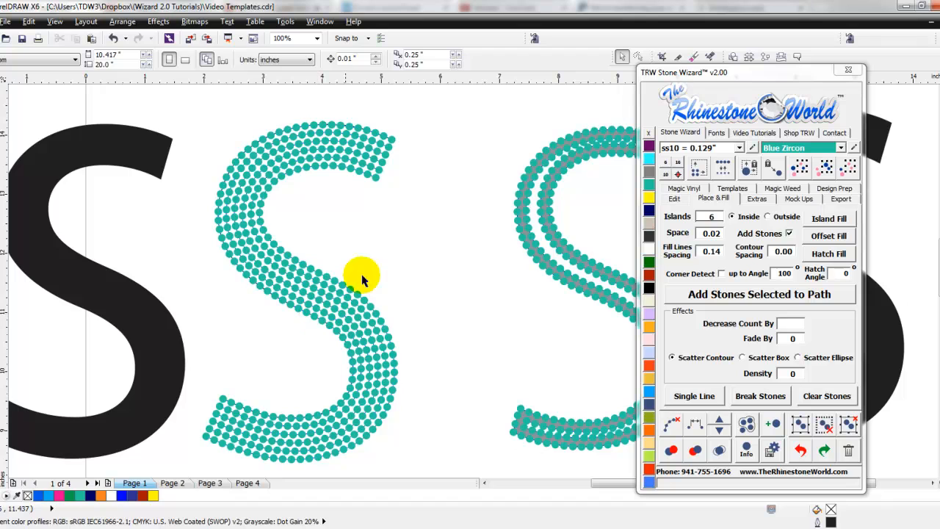
- Delete both black S letters and both stone-filled S designs beneath the tutorial heading
scroll(370, 258, "down", 2)
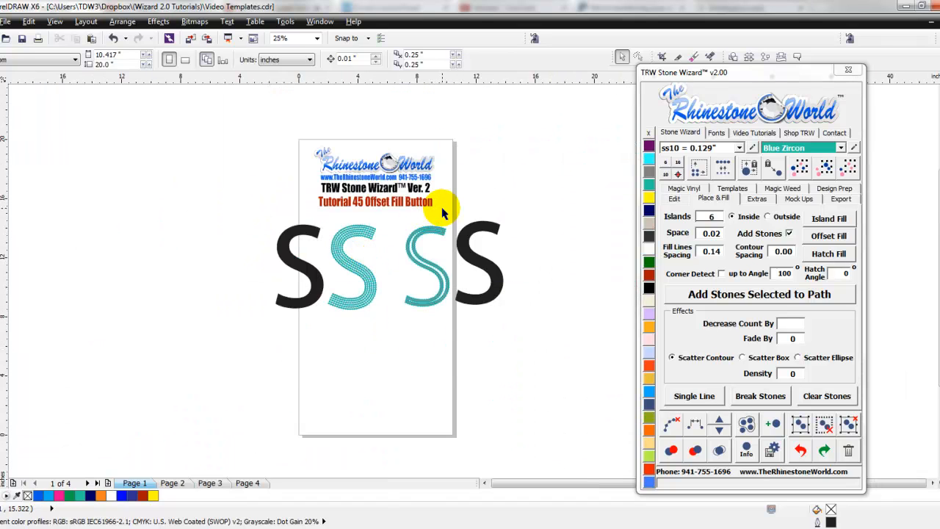
scroll(441, 206, "up", 1)
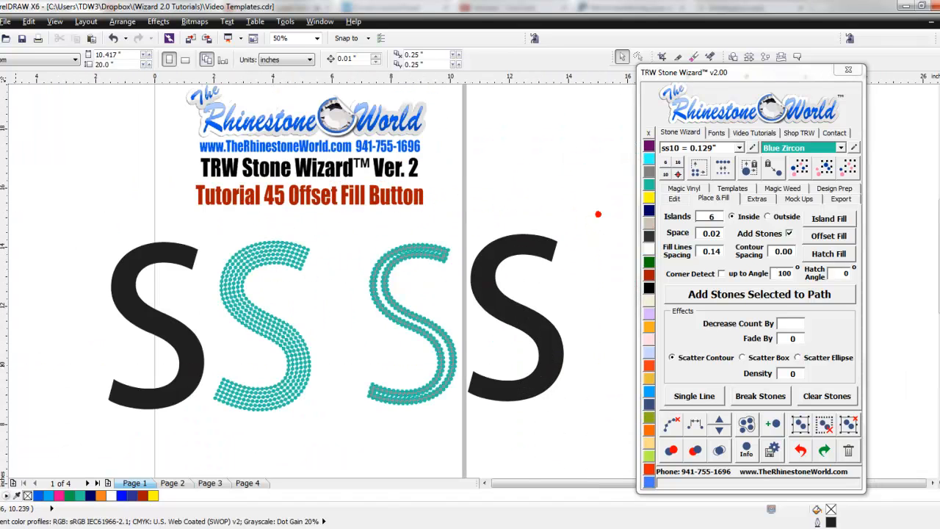
left_click_drag(598, 214, 139, 426)
key("Delete")
scroll(248, 312, "down", 1)
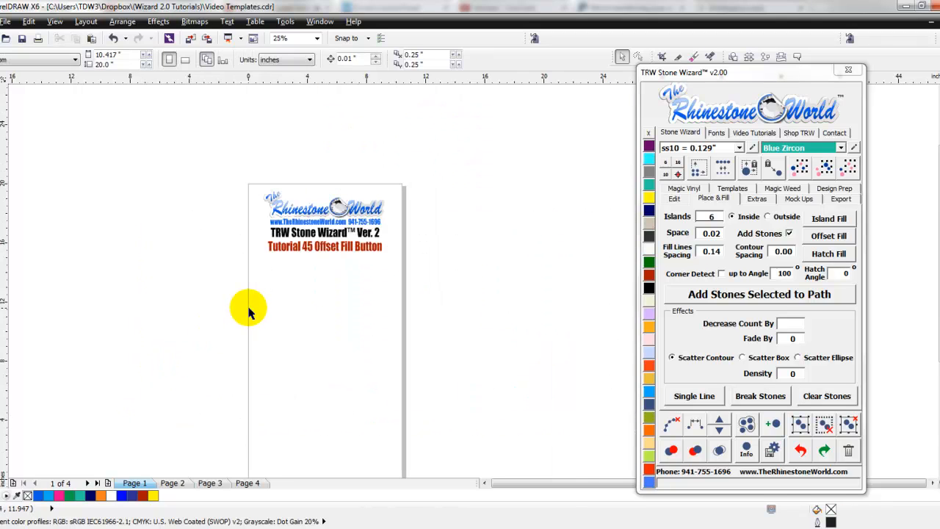
scroll(325, 315, "up", 1)
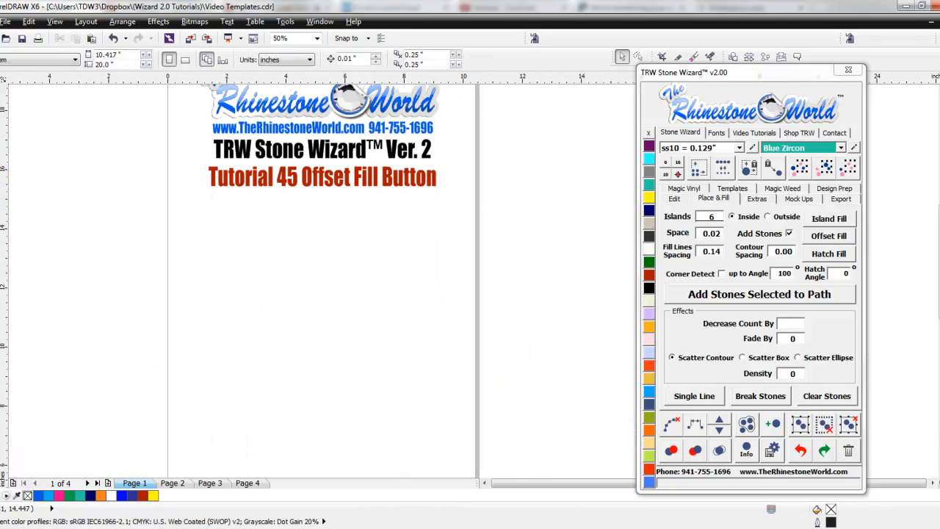
- Draw an upward 3-Point Curve arch about 7.3 inches wide and 0.94 inches high beneath the tutorial heading, and move it down about 1 inch
left_click(2, 150)
left_click(4, 155)
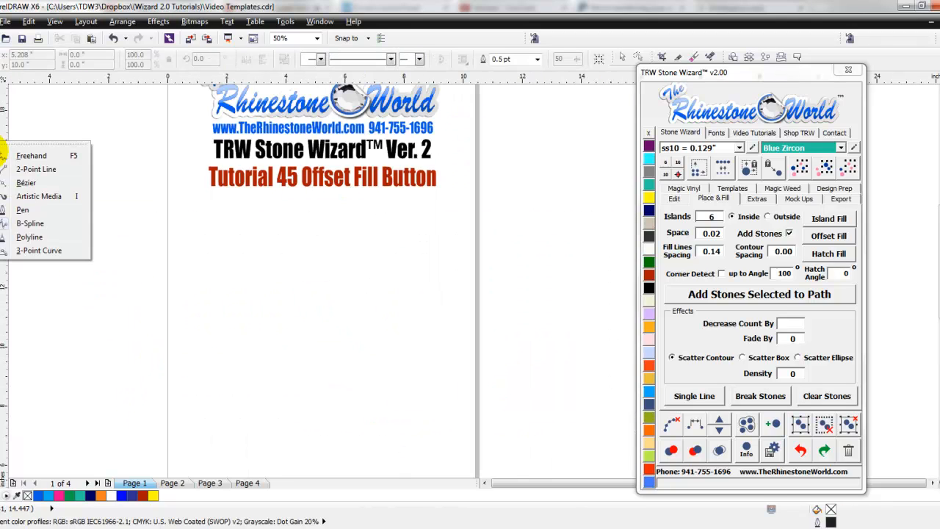
left_click(40, 250)
left_click_drag(221, 345, 437, 346)
left_click(333, 320)
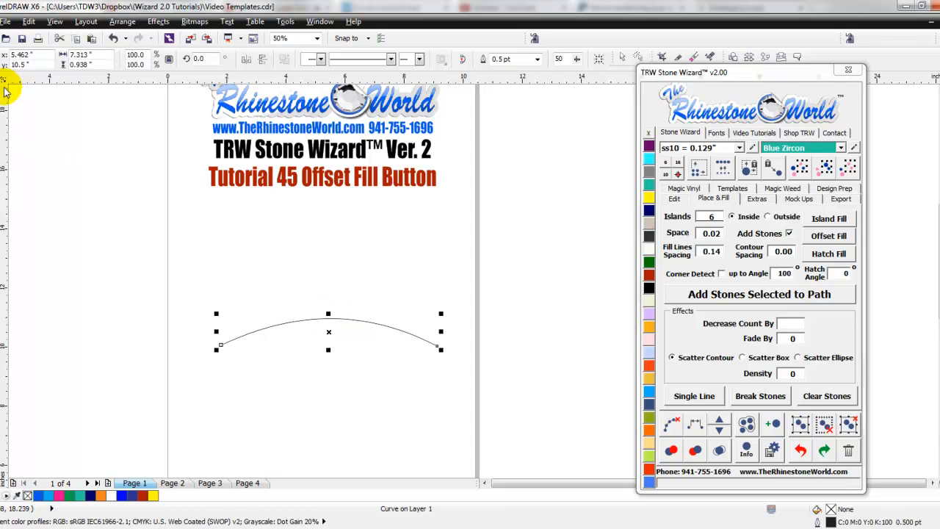
left_click(365, 313)
left_click_drag(367, 324, 368, 356)
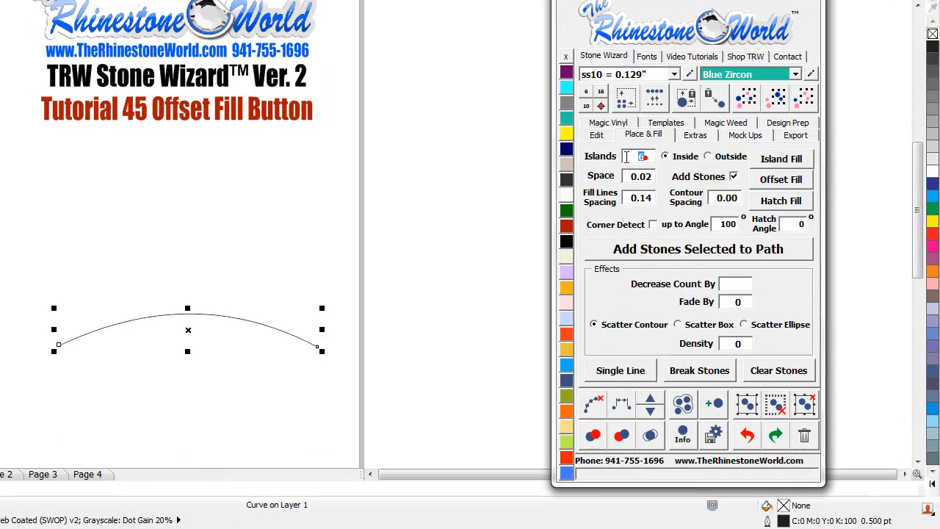
- Set the fill for the arch to 10 islands generated on the outside
double_click(650, 183)
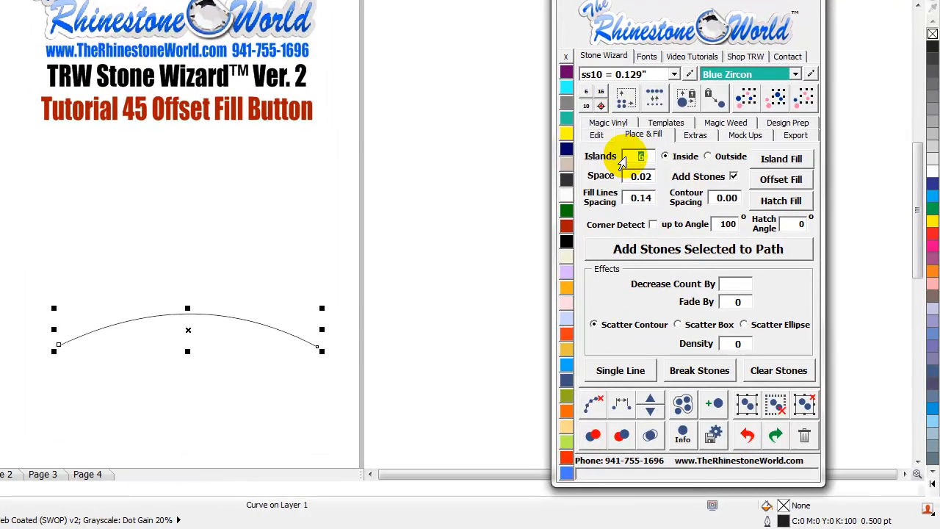
type("10")
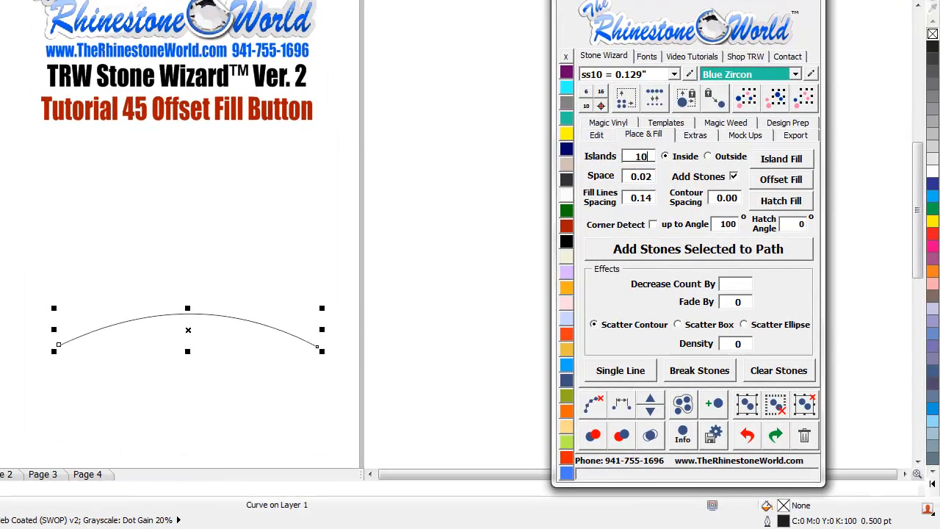
left_click(710, 158)
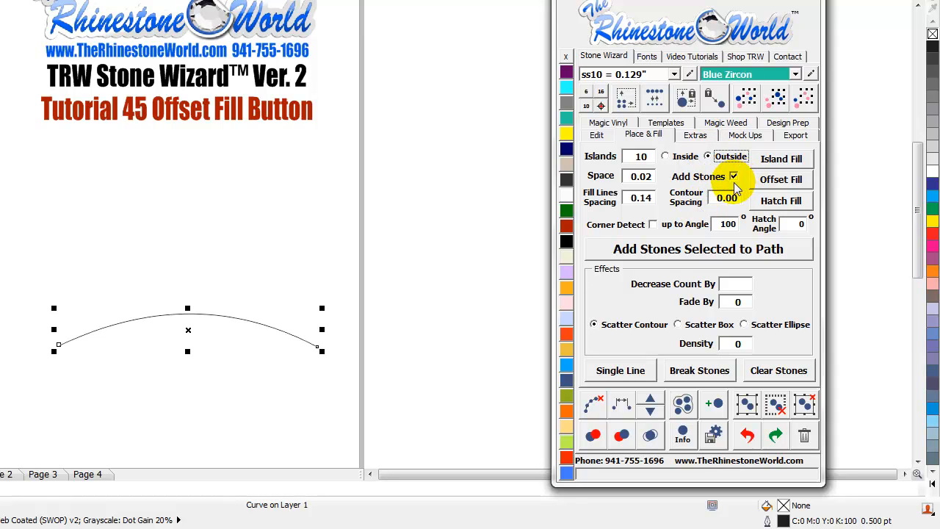
- Set Decrease Count By to 5 and Fade By to 0.02, and apply an Offset Fill with added stones to the arch
left_click(731, 283)
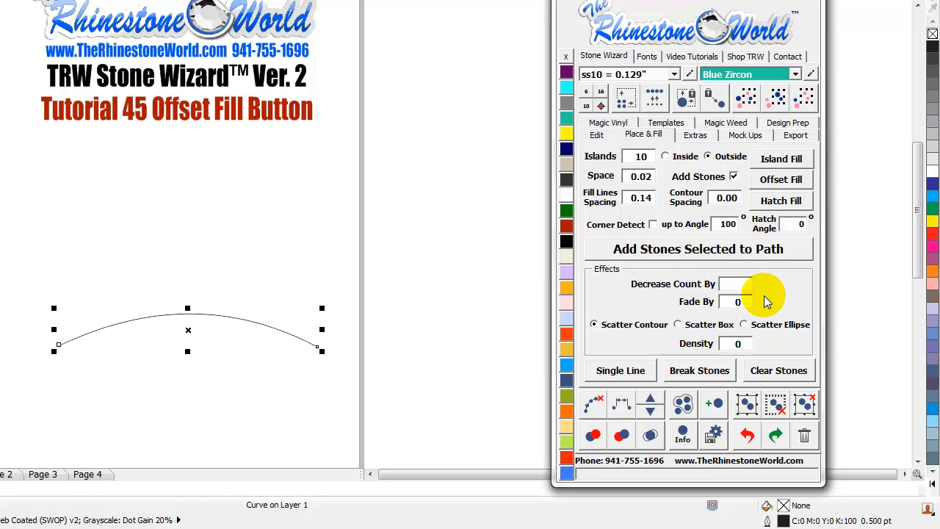
type("5")
left_click(736, 301)
type(".02")
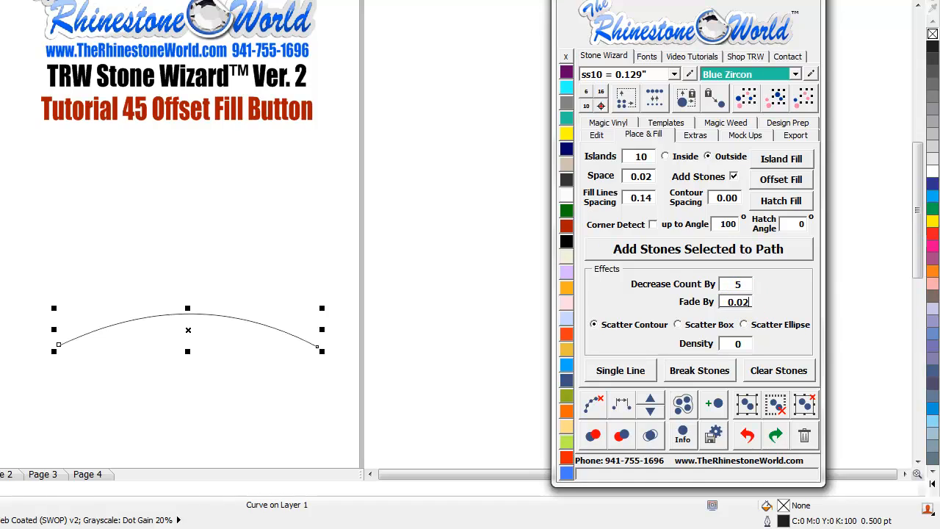
left_click(771, 179)
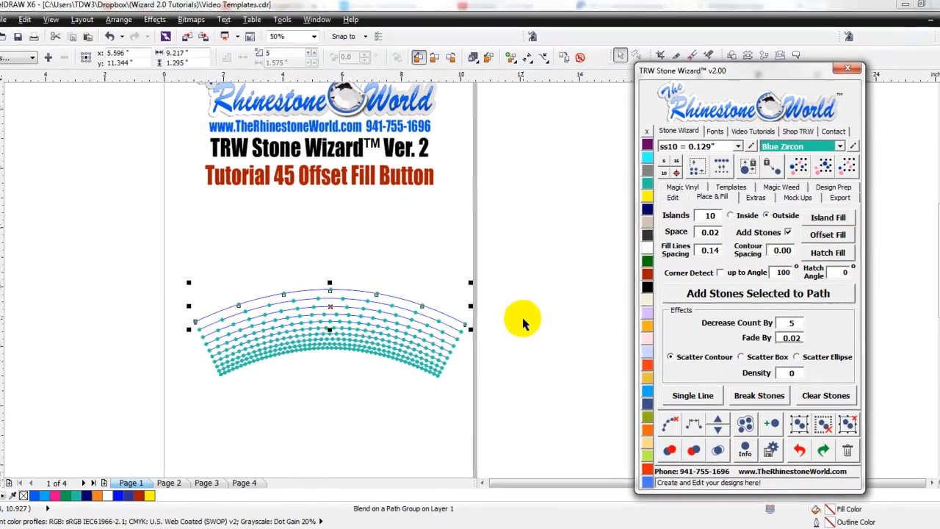
- Select all the offset rows of the arch and remove their path lines, keeping only the stones
left_click(453, 290)
left_click_drag(162, 396, 162, 396)
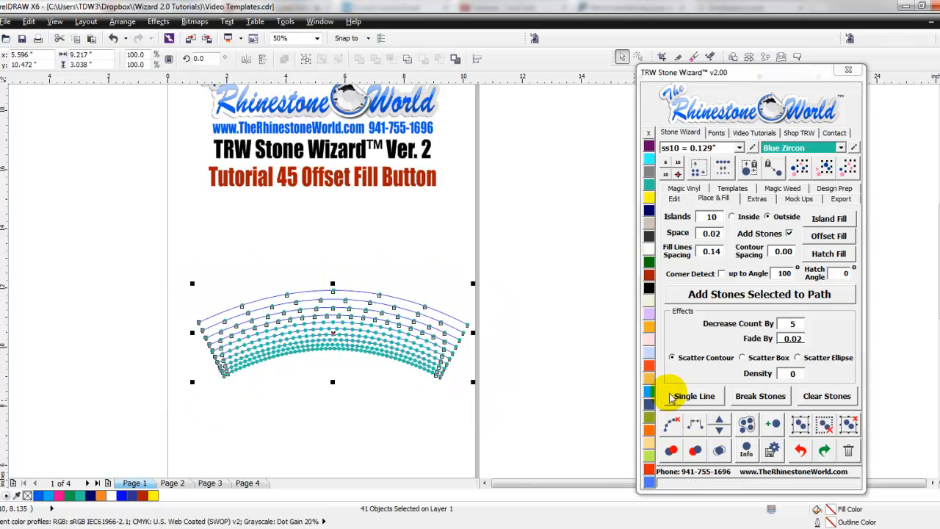
left_click(669, 423)
left_click(535, 394)
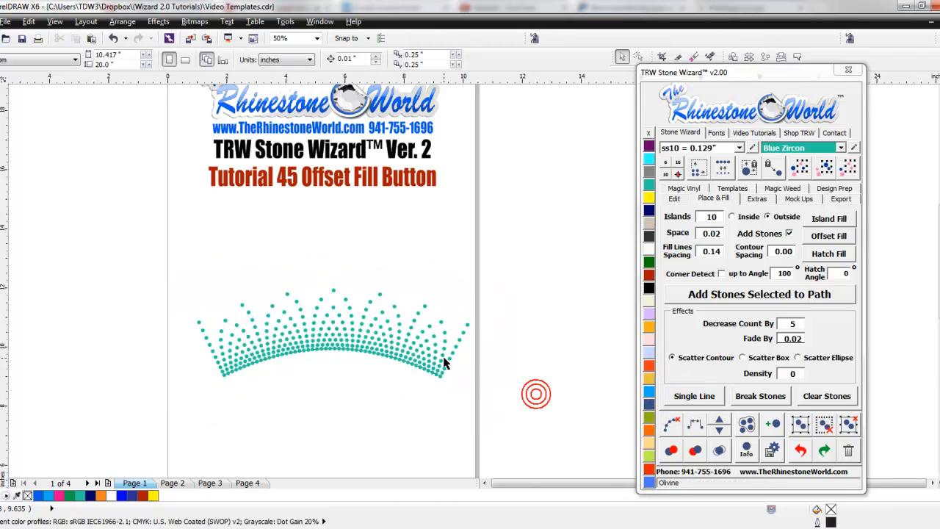
scroll(419, 378, "down", 1)
scroll(399, 384, "up", 1)
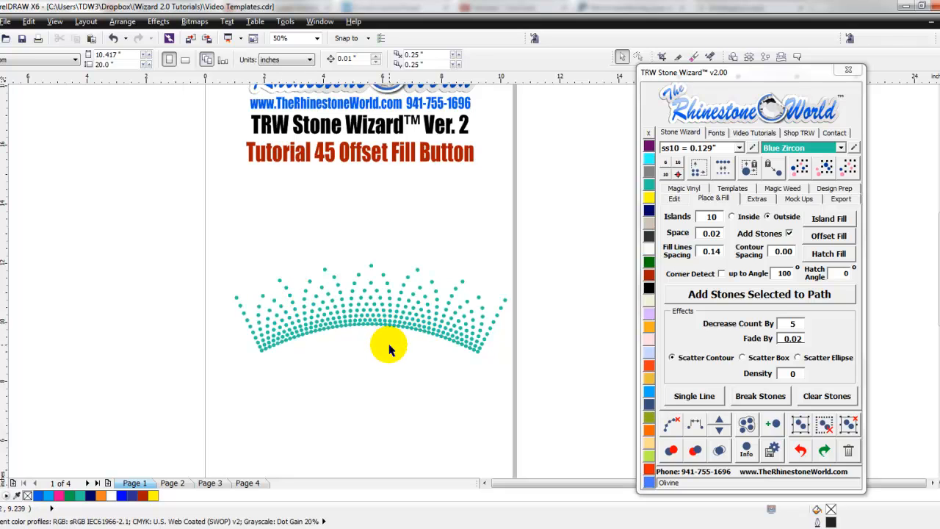
scroll(388, 344, "down", 1)
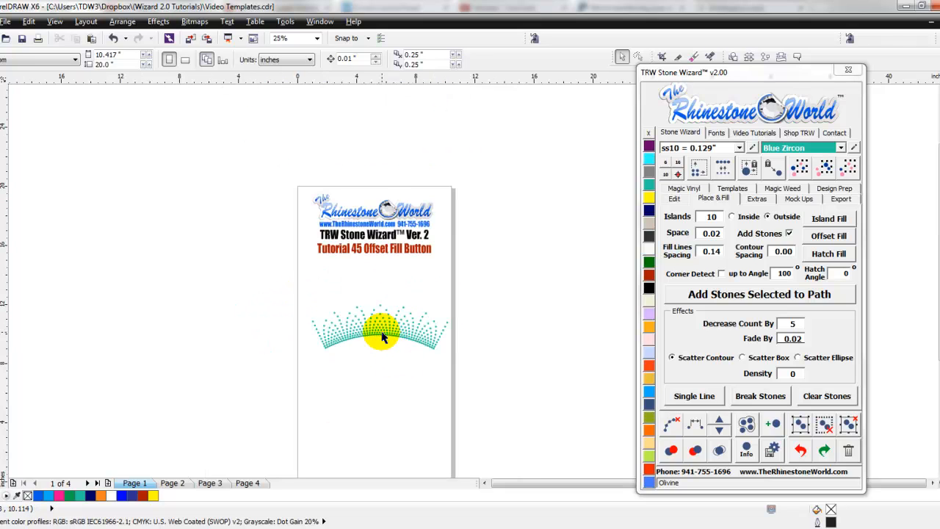
scroll(413, 334, "up", 1)
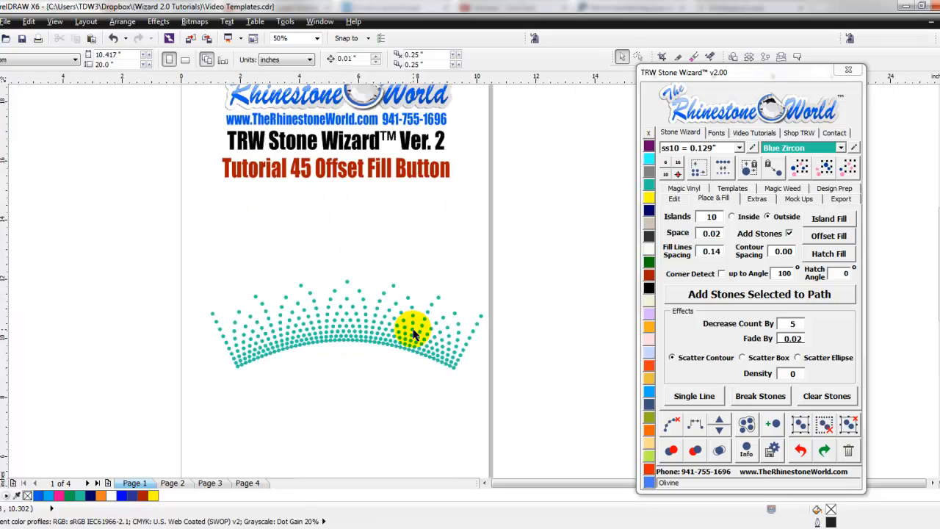